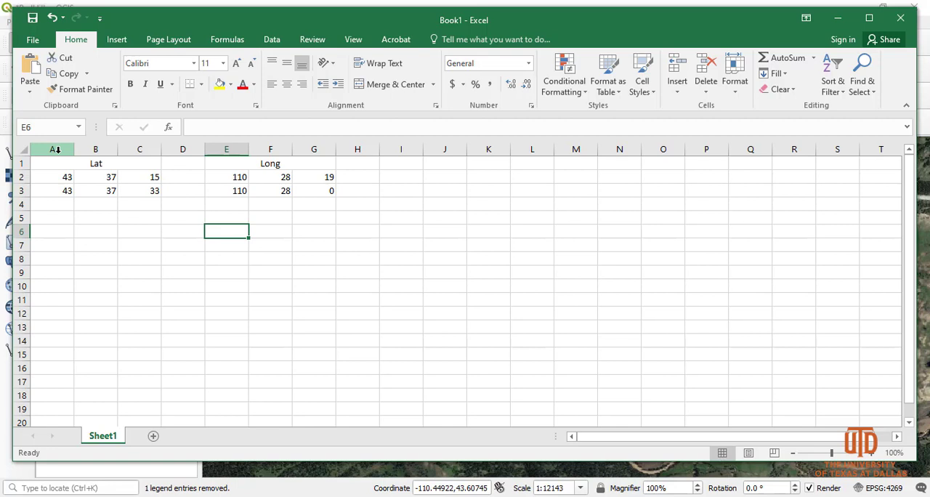
click(56, 149)
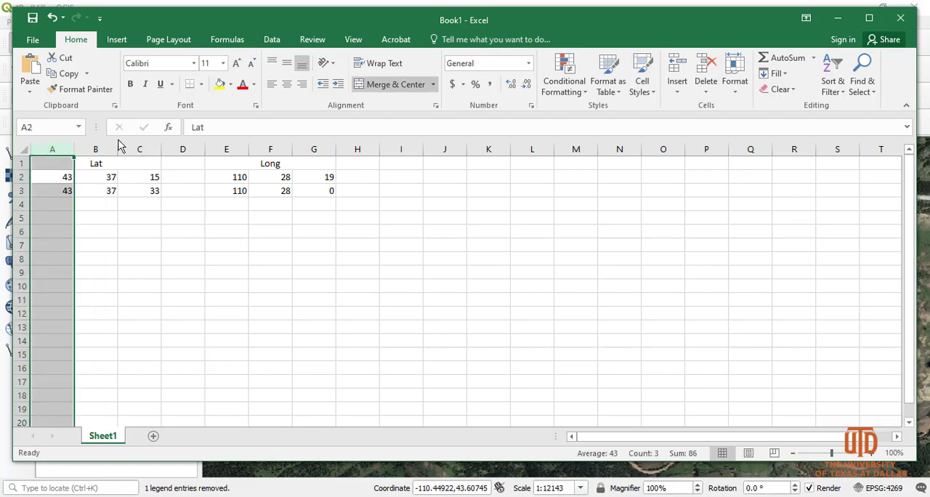
click(95, 149)
click(139, 150)
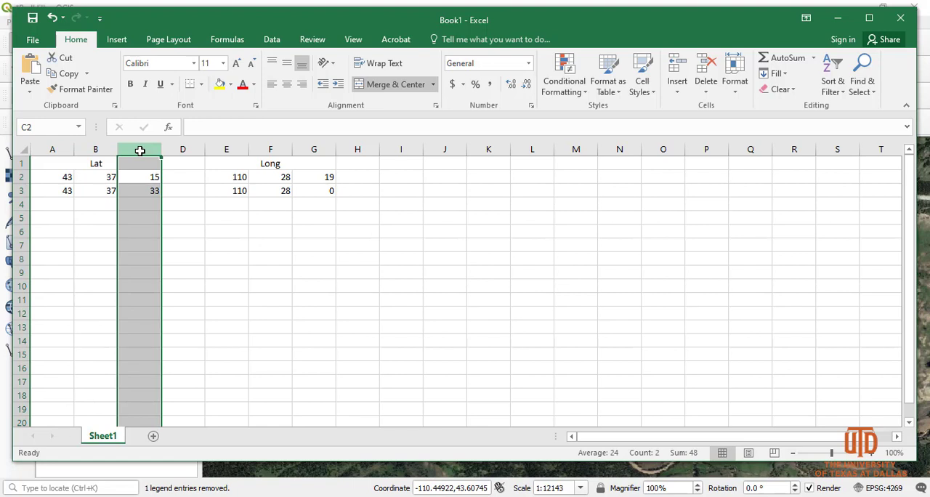
drag(46, 149, 139, 149)
Step: Widen column I and enter the decimal latitude formula =A2+(B2/60)+(C2/3600) in cell I2
drag(424, 148, 525, 150)
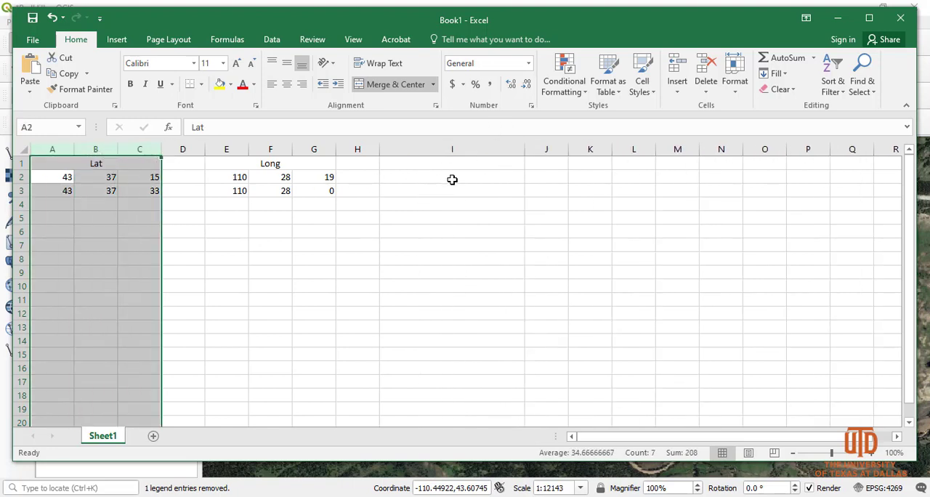
click(449, 175)
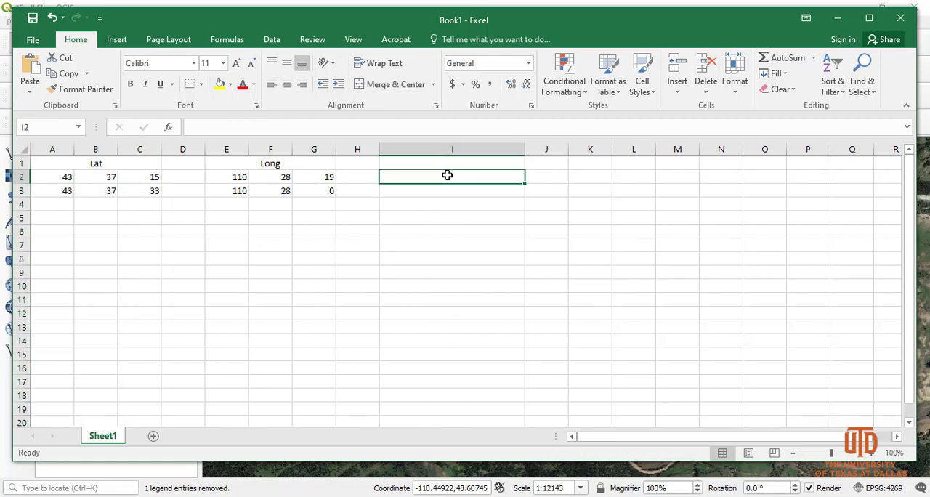
text(=)
click(65, 182)
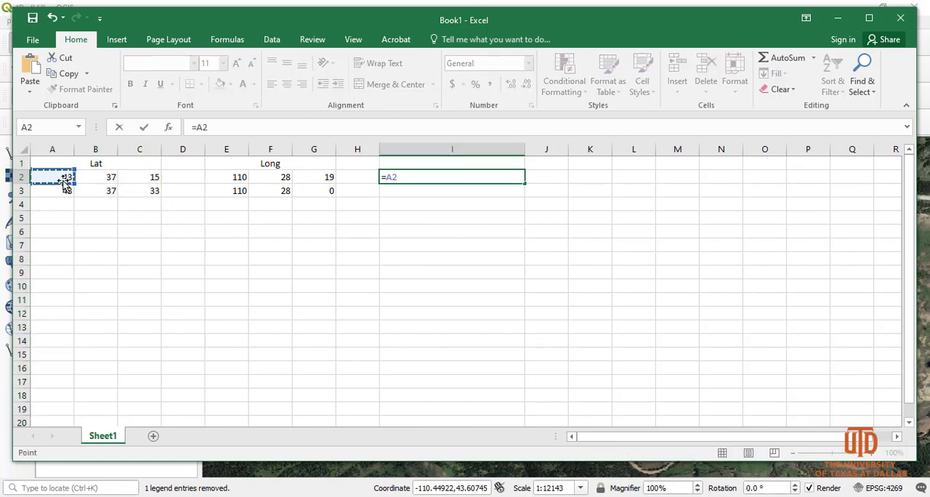
text(+()
click(96, 176)
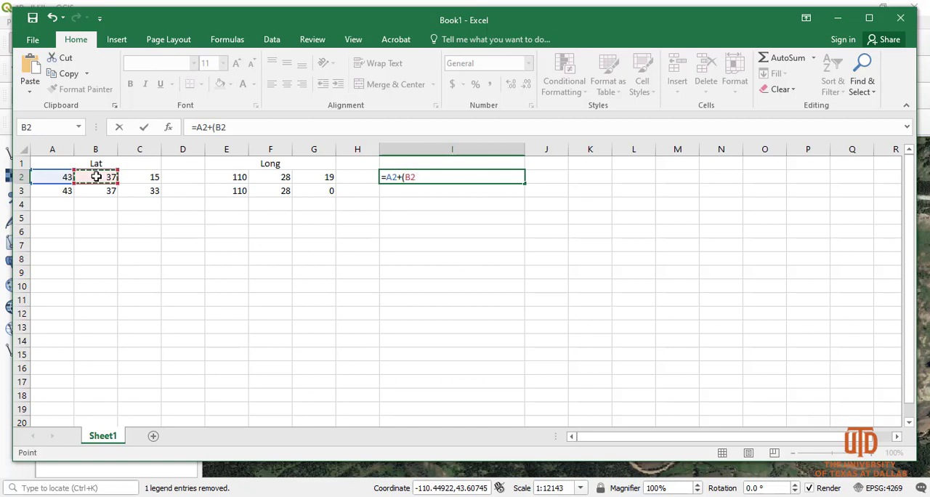
text(/)
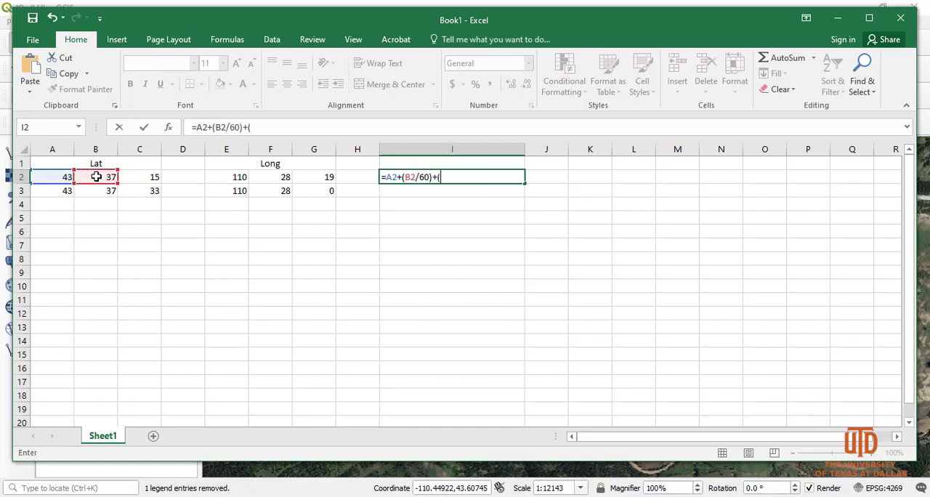
text(60)+()
click(149, 176)
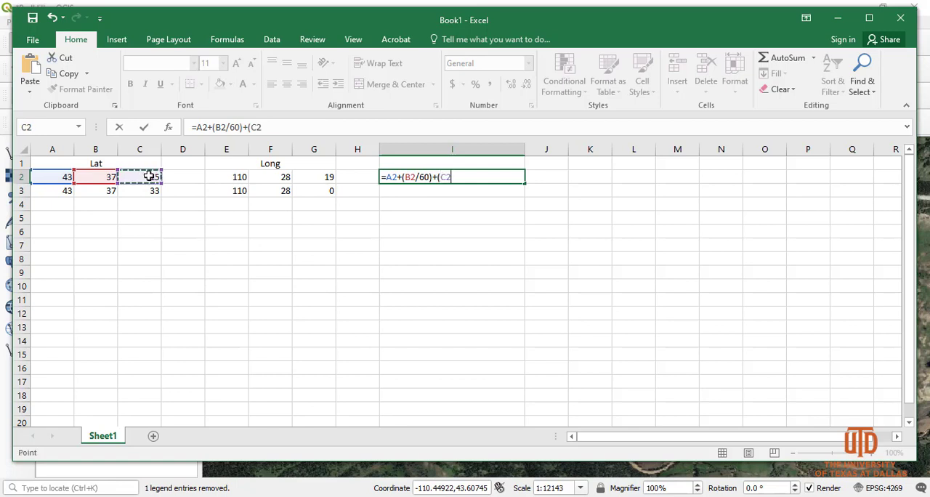
text(/36)
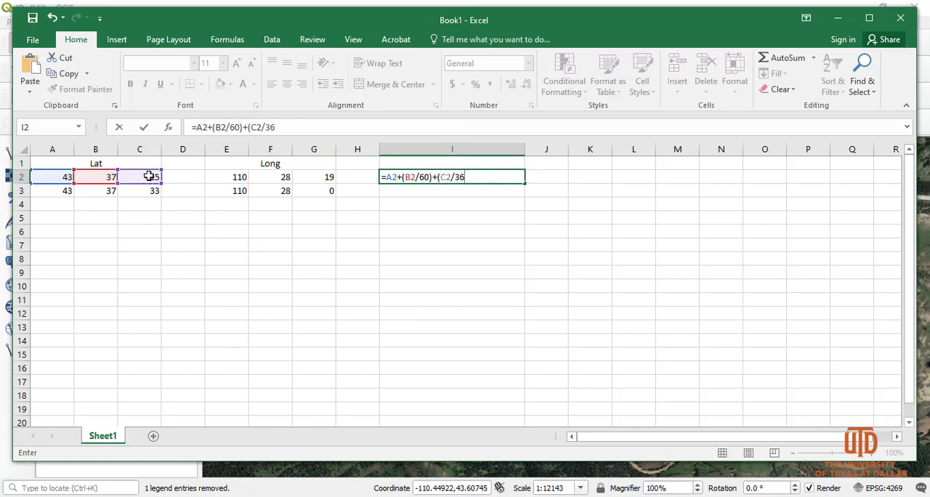
text(00))
key(Return)
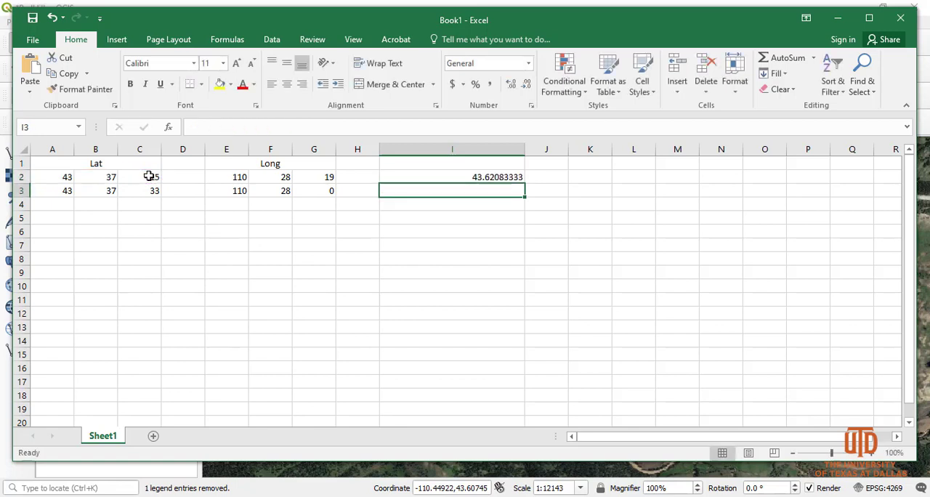
Step: Fill the latitude formula from I2 down to I3 and adjust the widths of columns I and J
click(451, 181)
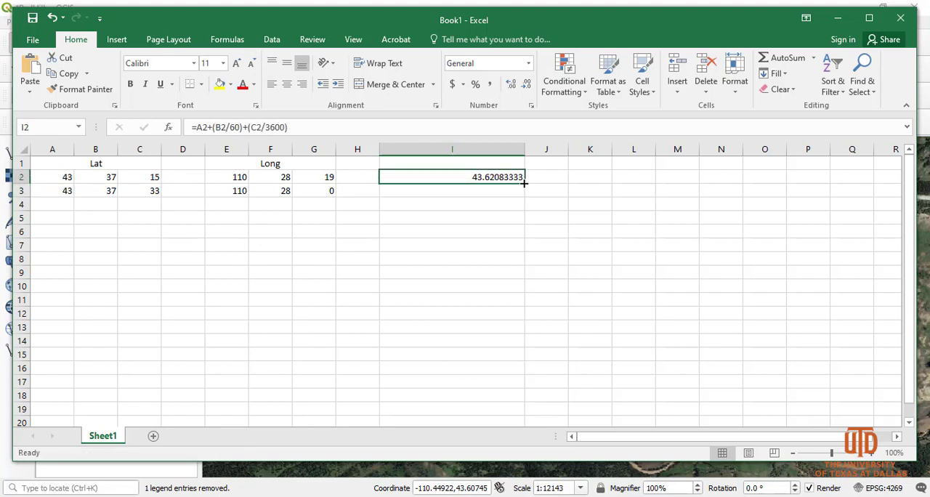
drag(524, 184, 524, 197)
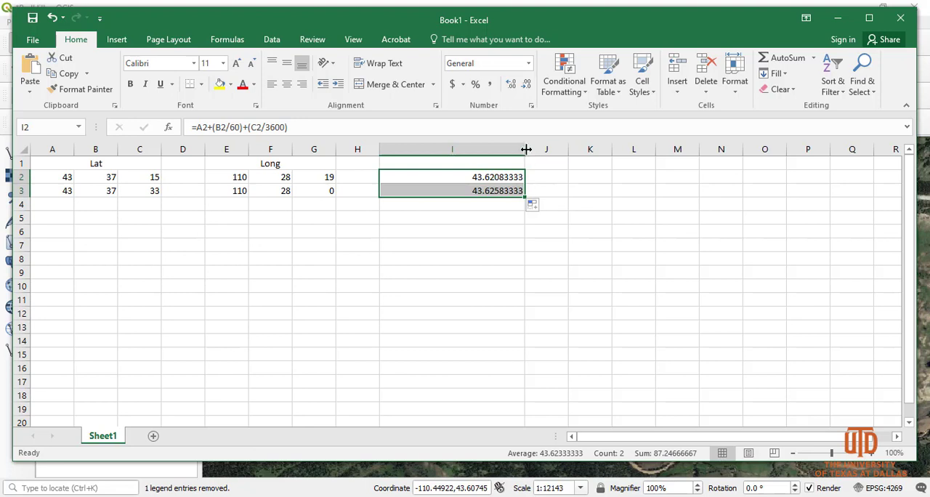
drag(525, 149, 553, 151)
Step: Enter the decimal longitude formula =E2+(F2/60)+(G2/3600) in cell J2 and fill it down to J3
click(507, 179)
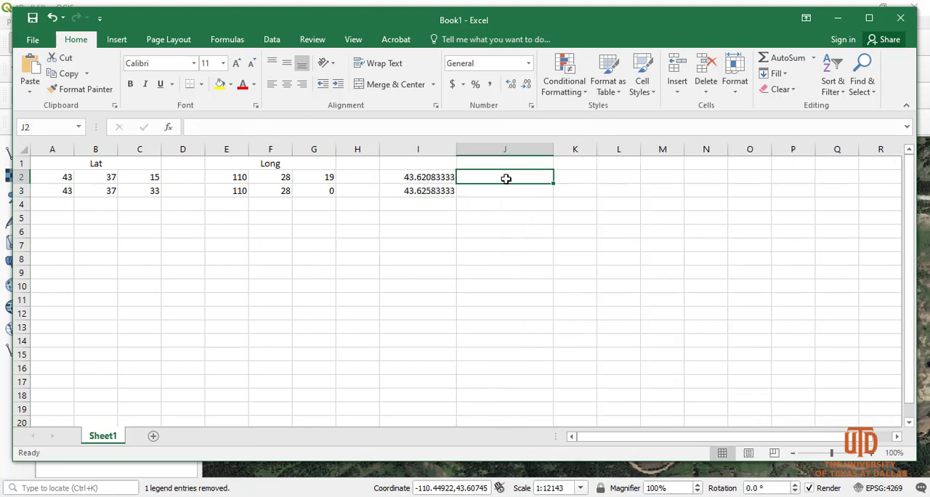
text(=)
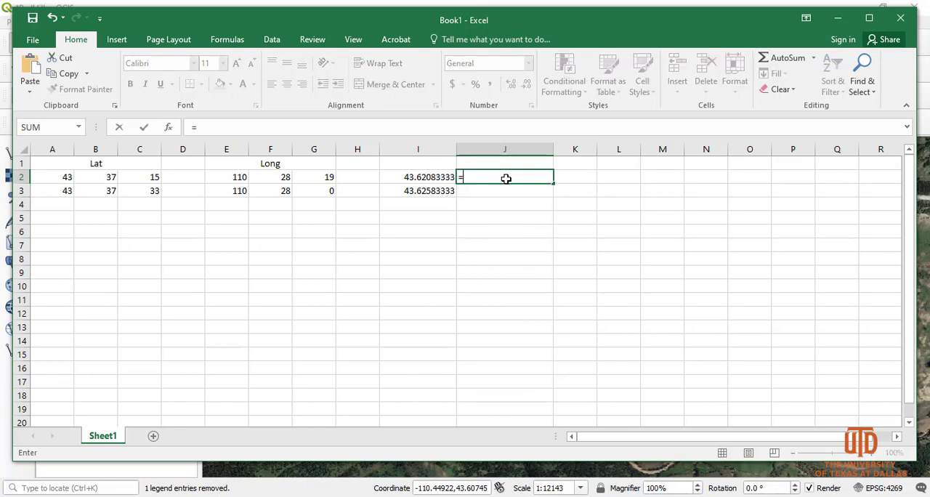
text(1)
click(231, 178)
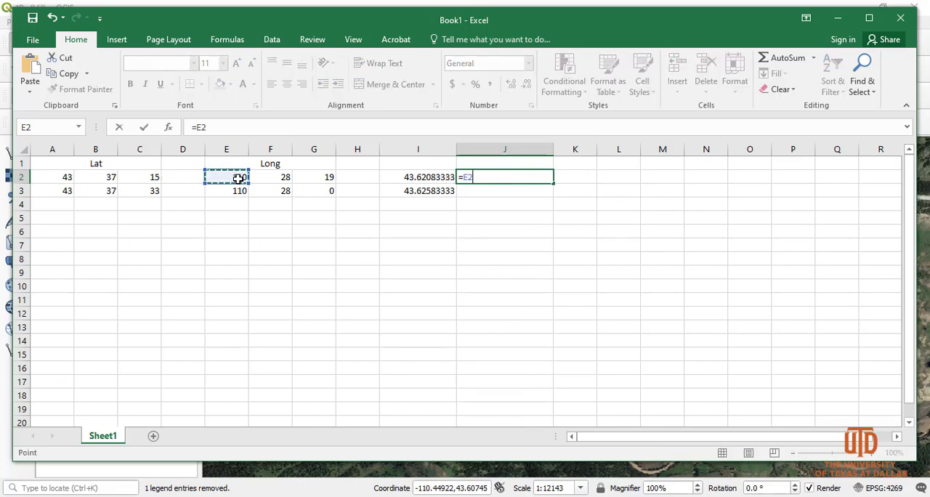
text(+()
click(286, 177)
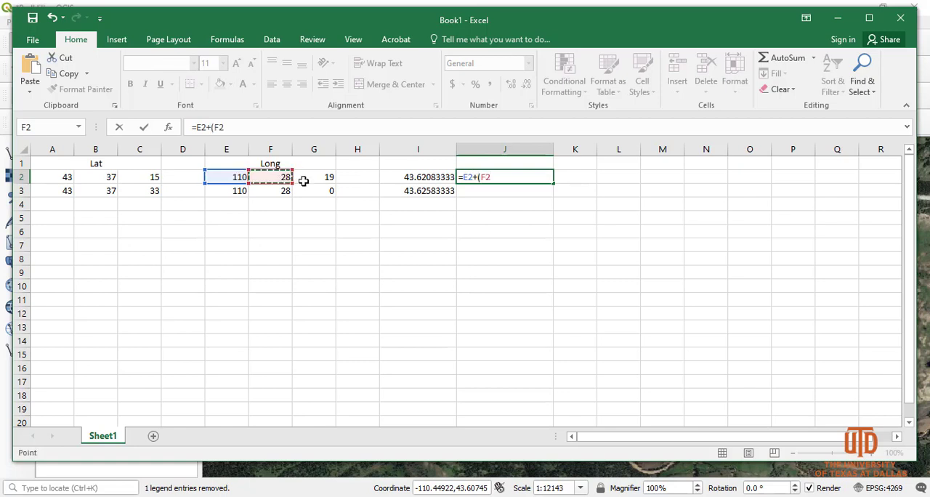
text(/)
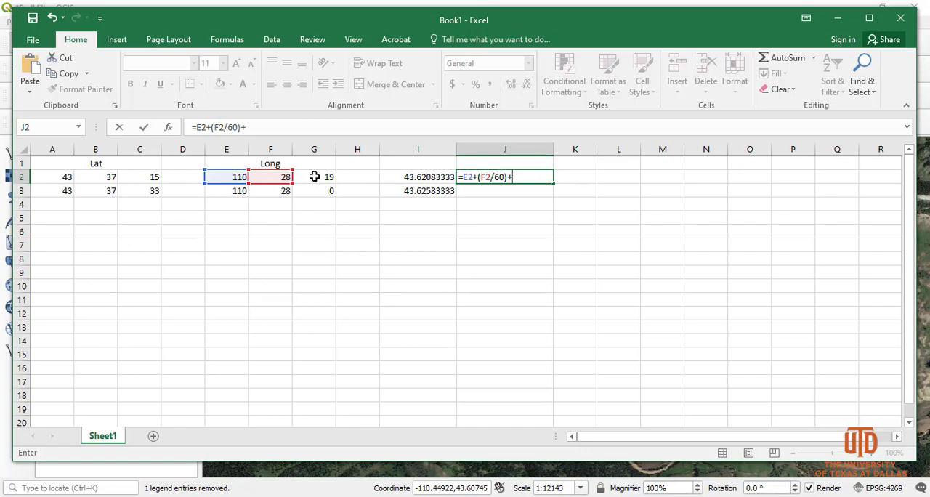
text(60)+)
click(314, 177)
text(()
click(314, 176)
text(/360)
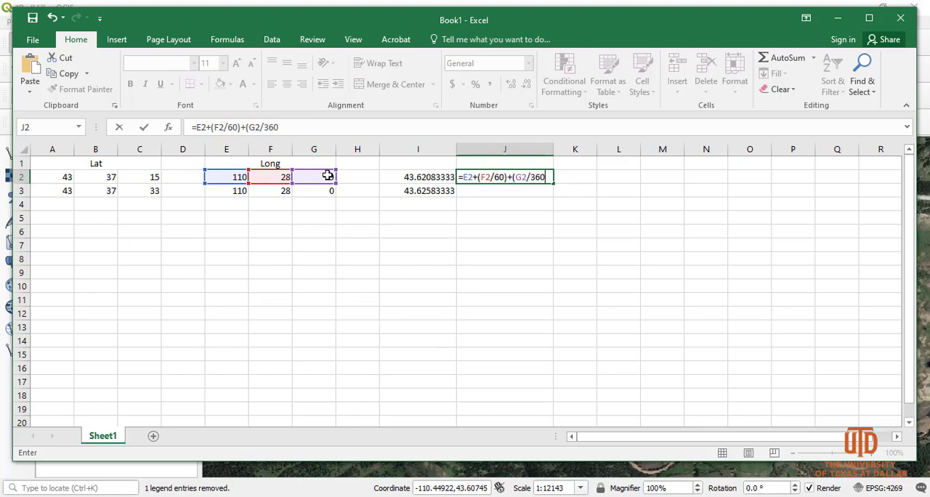
text(0))
key(Return)
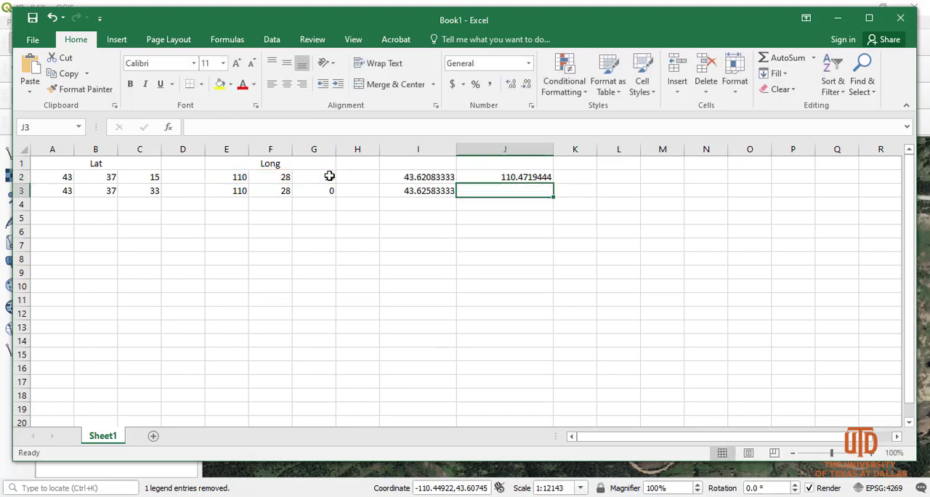
click(525, 178)
drag(553, 185, 557, 198)
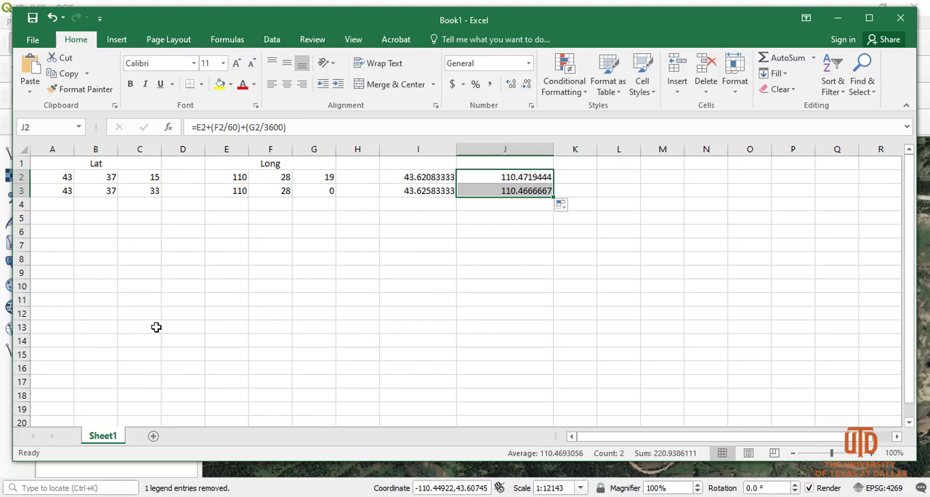
Step: Make the longitude in J2 negative by changing its formula to =-1*(E2+(F2/60)+(G2/3600))
double_click(495, 177)
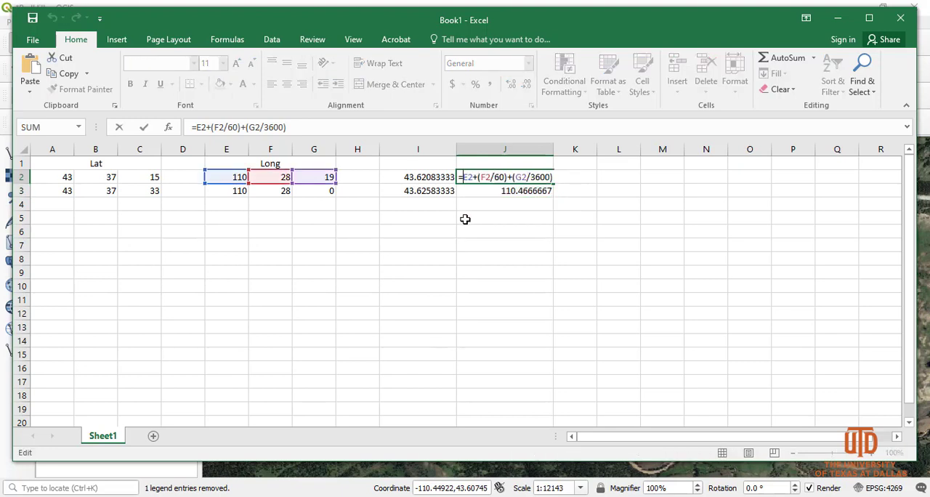
text(-1)
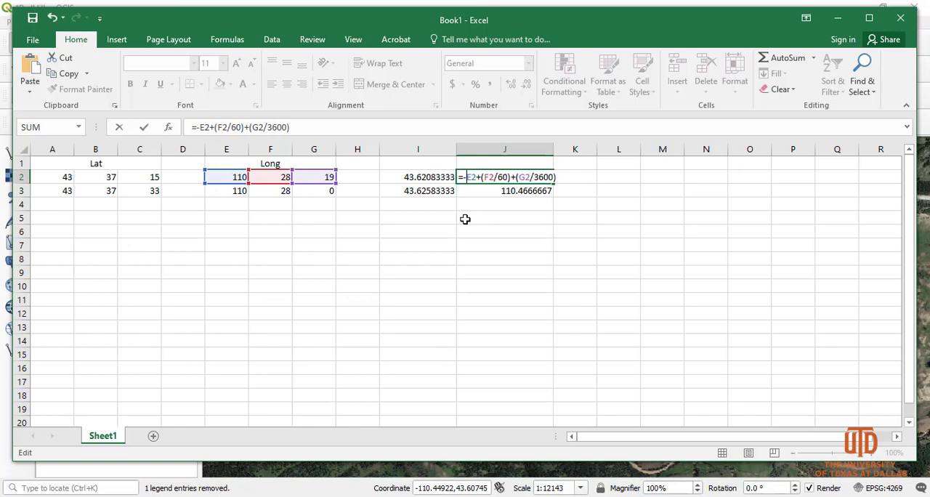
text(*)
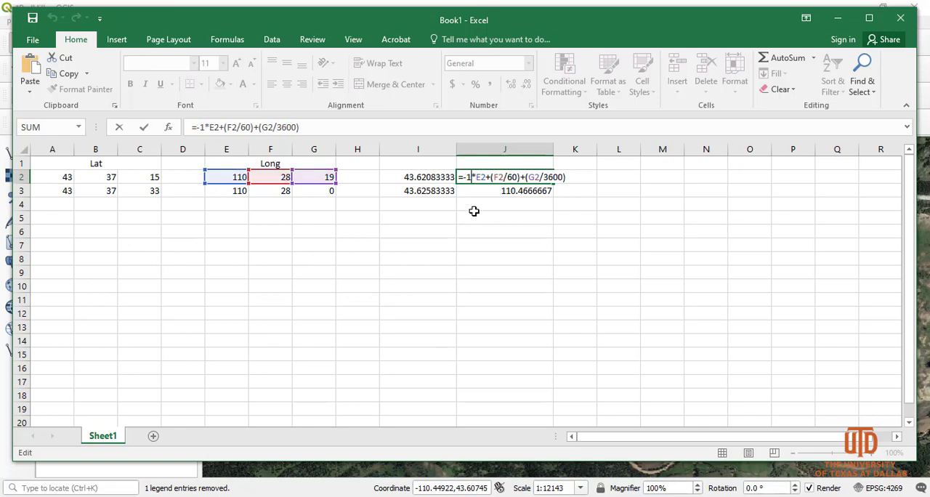
text(()
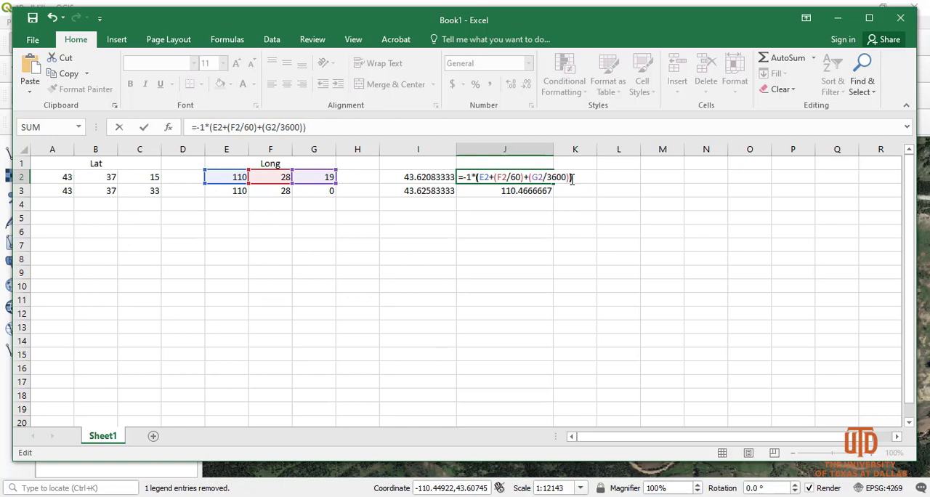
key(Return)
Step: Make the longitude in J3 negative by changing its formula to =-1*(E3+(F3/60)+(G3/3600))
double_click(475, 191)
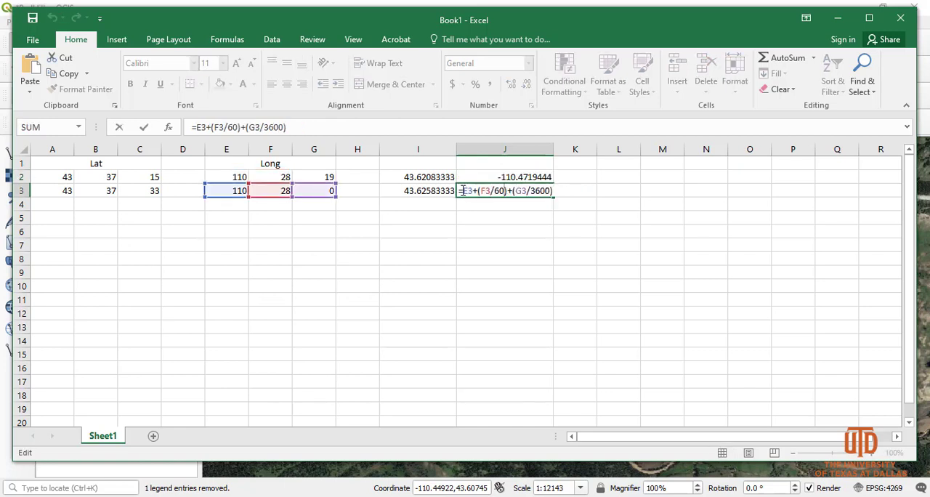
click(463, 190)
text(-1)
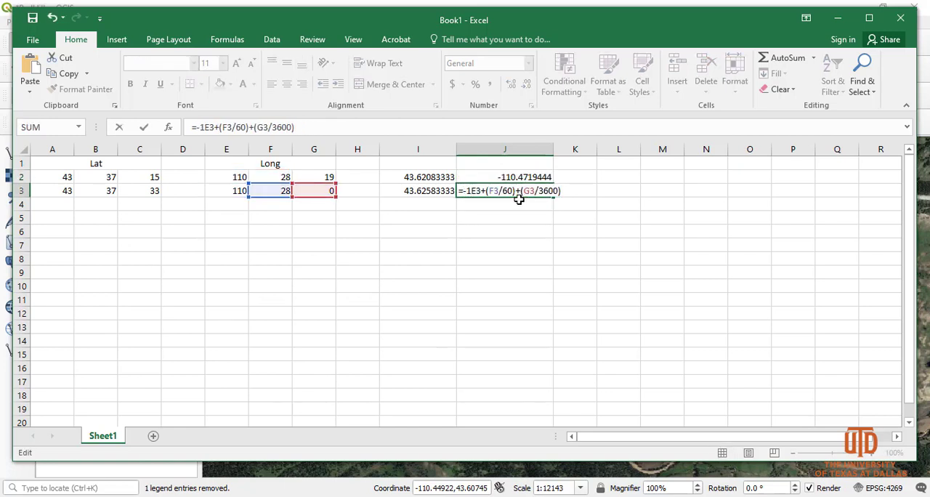
text(*()
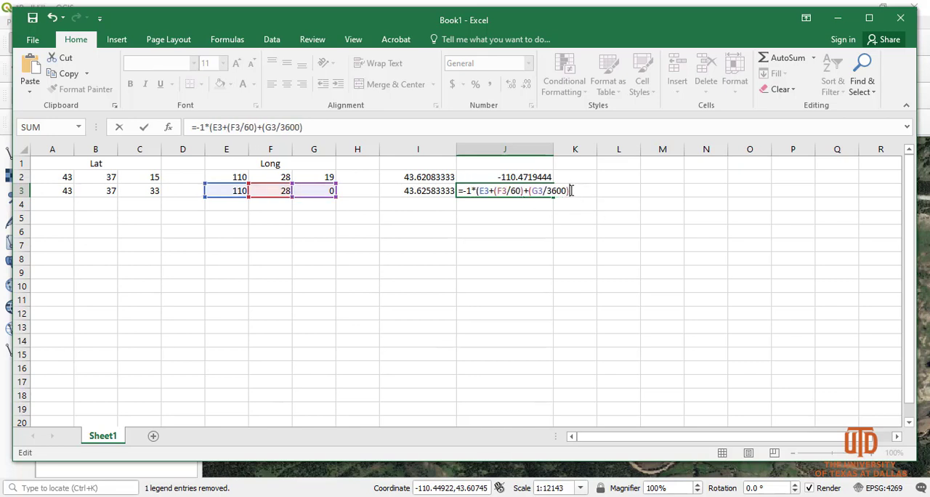
text())
key(Return)
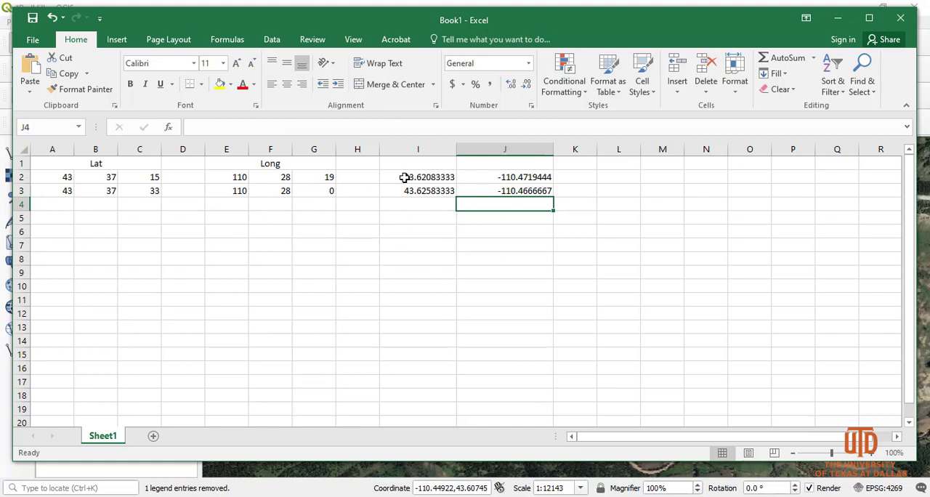
Step: Copy the decimal coordinates in I2:J3 and paste them as values only into A1 of a new sheet
drag(404, 177, 536, 191)
key(ctrl+c)
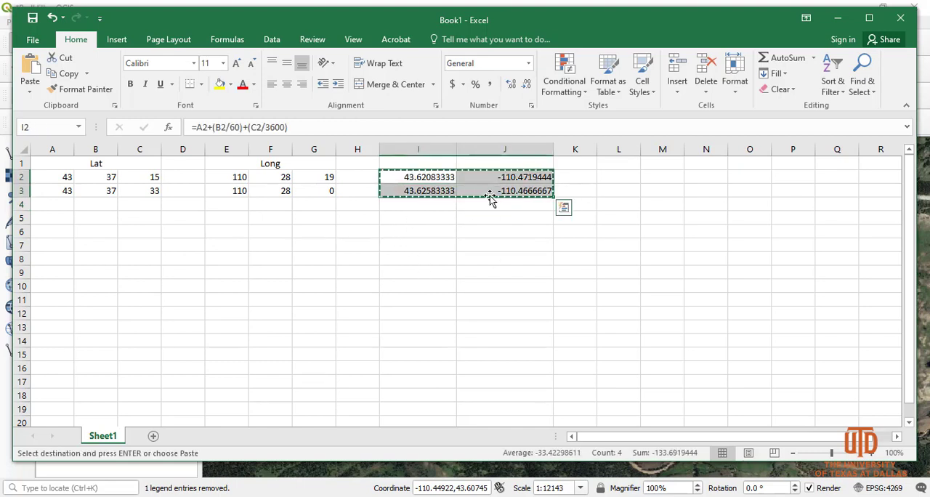
click(153, 436)
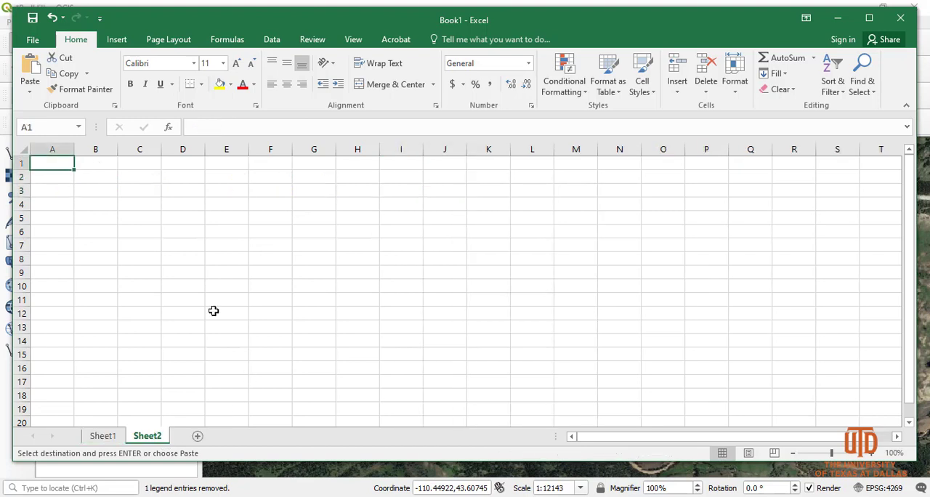
right_click(65, 162)
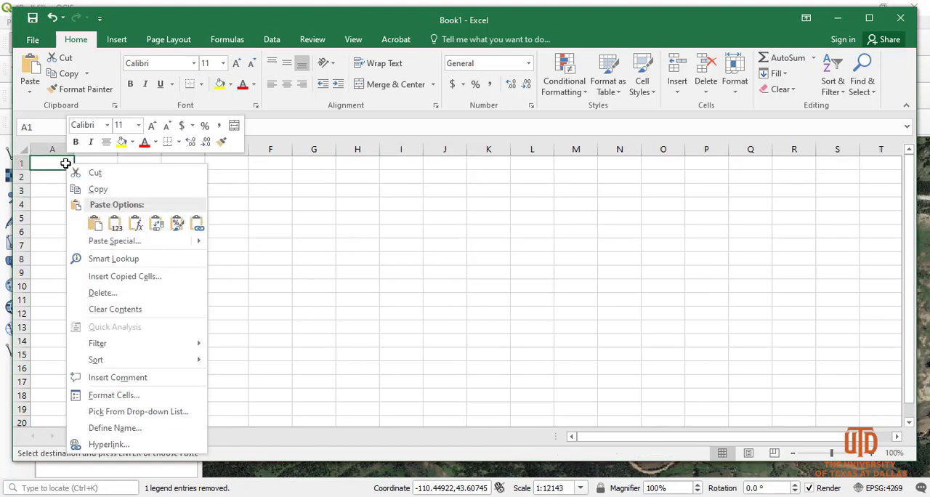
click(115, 224)
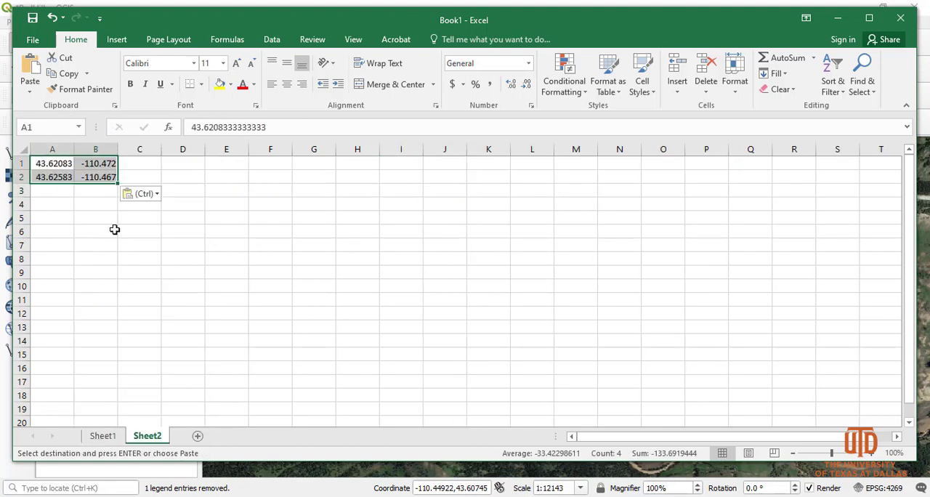
Step: Insert a blank row above the coordinates and enter the headers lat in A1 and long in B1
right_click(23, 164)
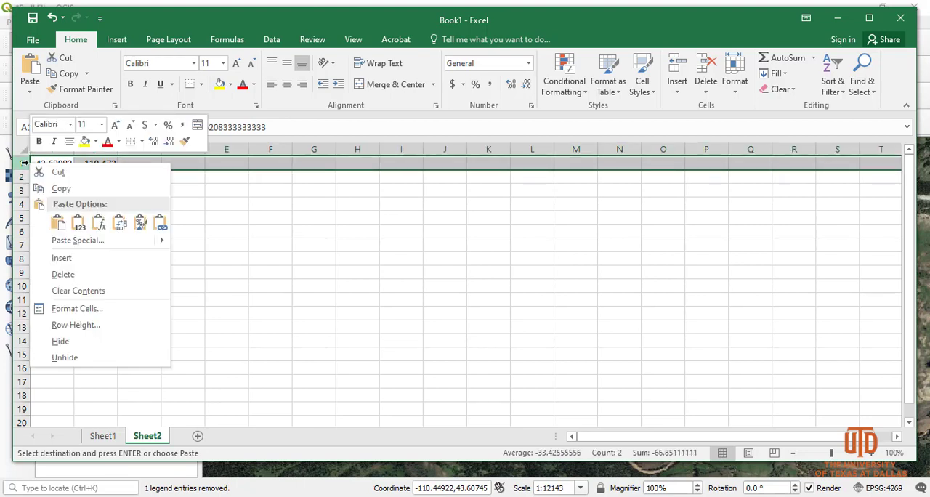
click(61, 258)
click(56, 161)
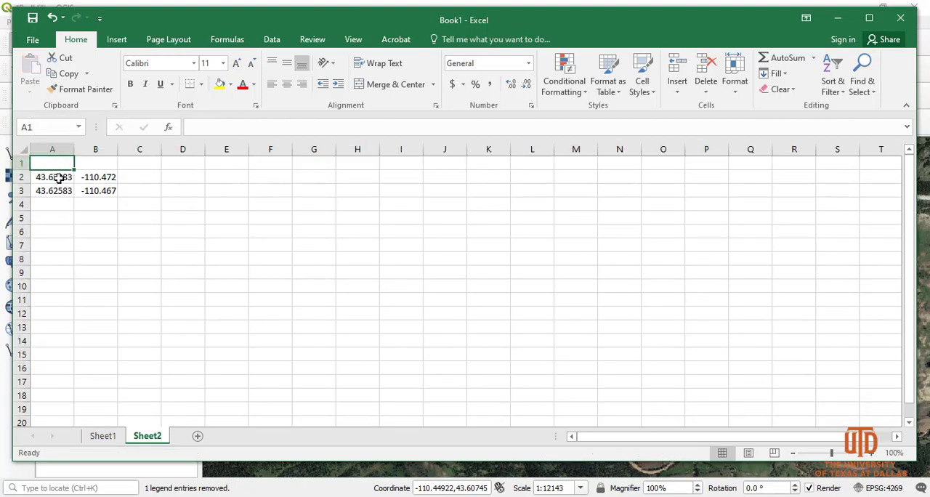
text(lat)
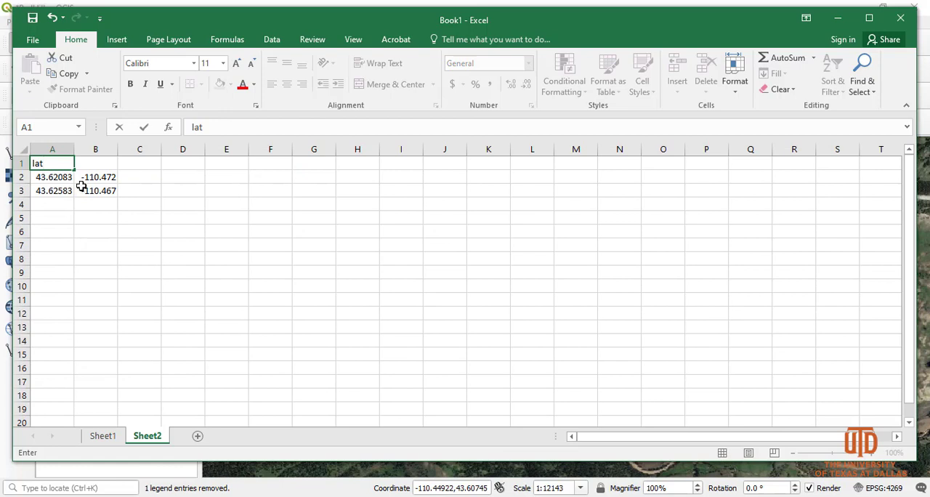
click(86, 166)
text(long)
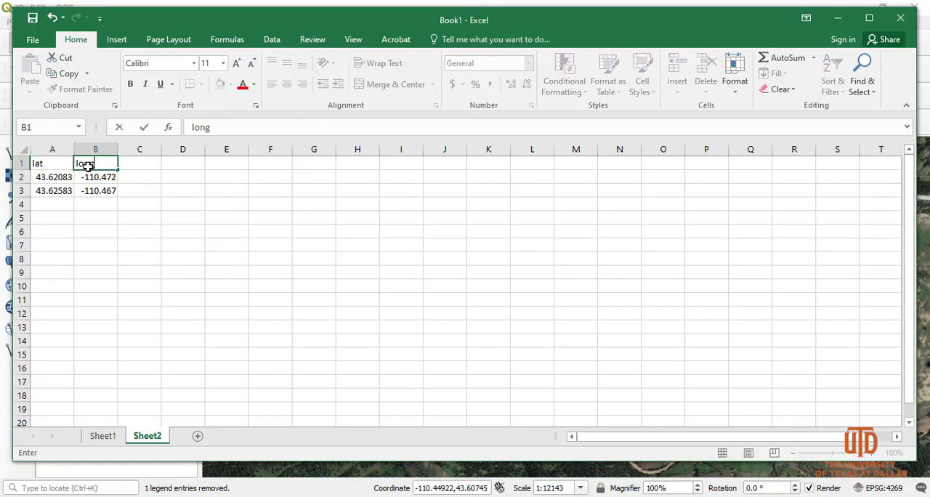
key(Return)
key(Return)
click(97, 233)
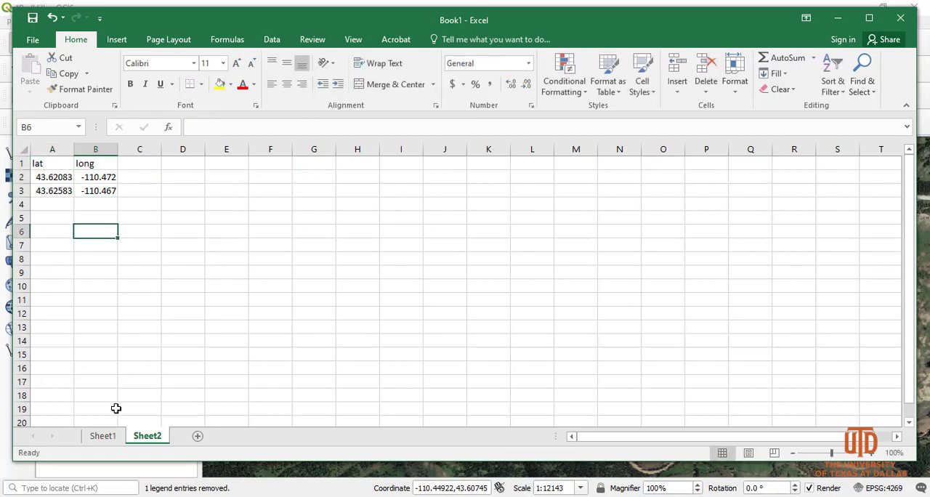
Step: Delete Sheet1 with the original degrees-minutes-seconds data from the workbook
click(102, 437)
right_click(107, 443)
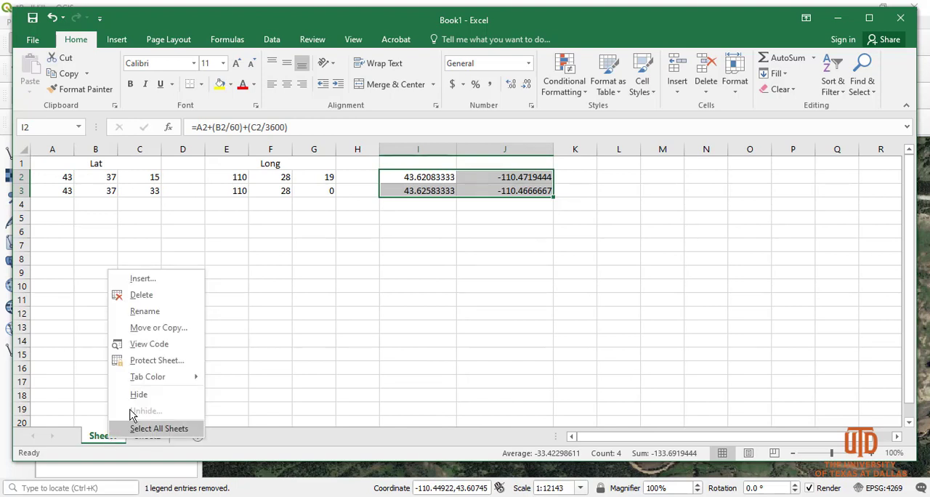
click(146, 295)
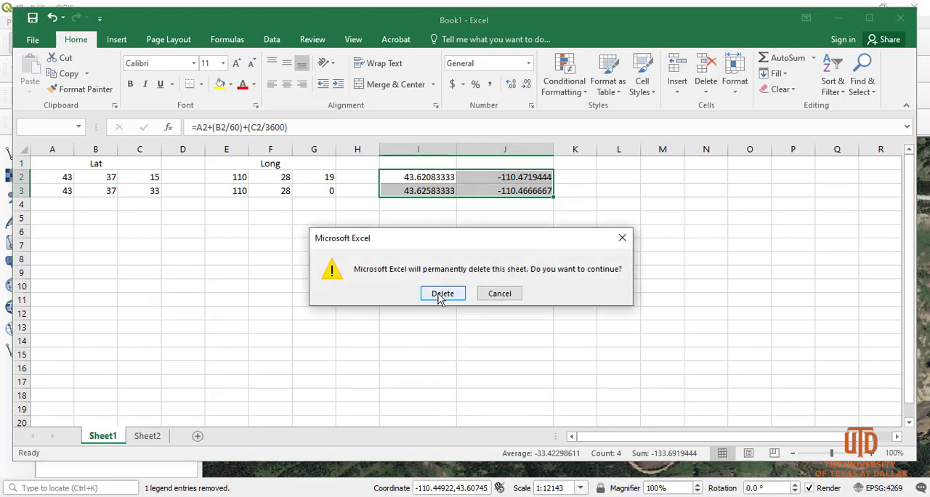
click(441, 293)
click(69, 286)
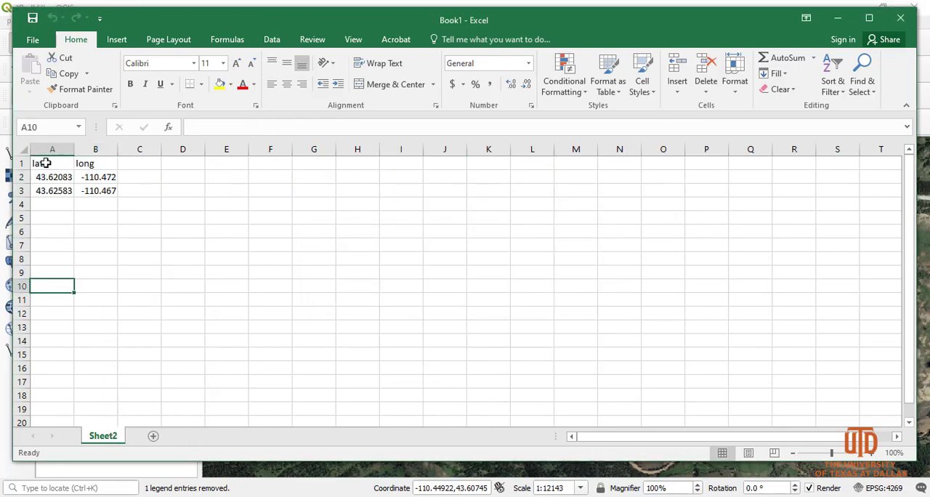
Step: Center the contents of A1:B3 both horizontally and vertically
drag(46, 163, 100, 189)
click(287, 83)
click(287, 63)
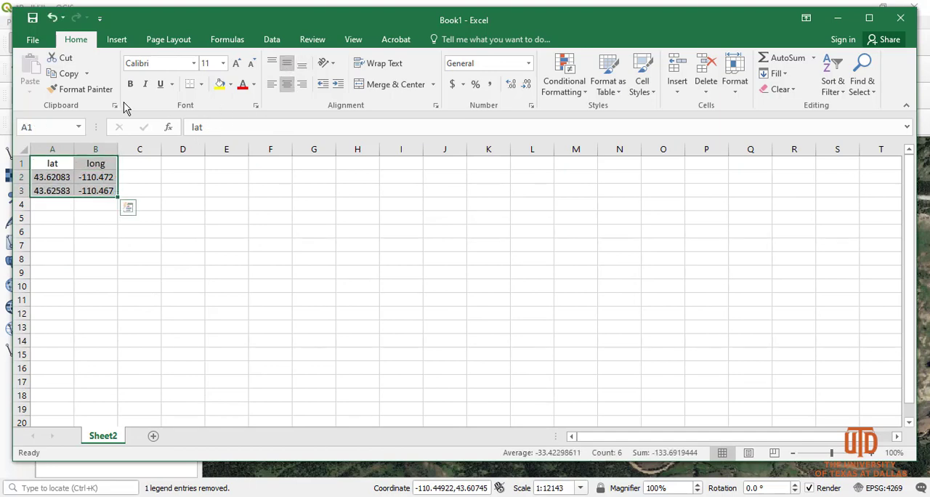
Step: Save the sheet on the Desktop as section in CSV (Comma delimited) format, then close the workbook without saving again
click(33, 40)
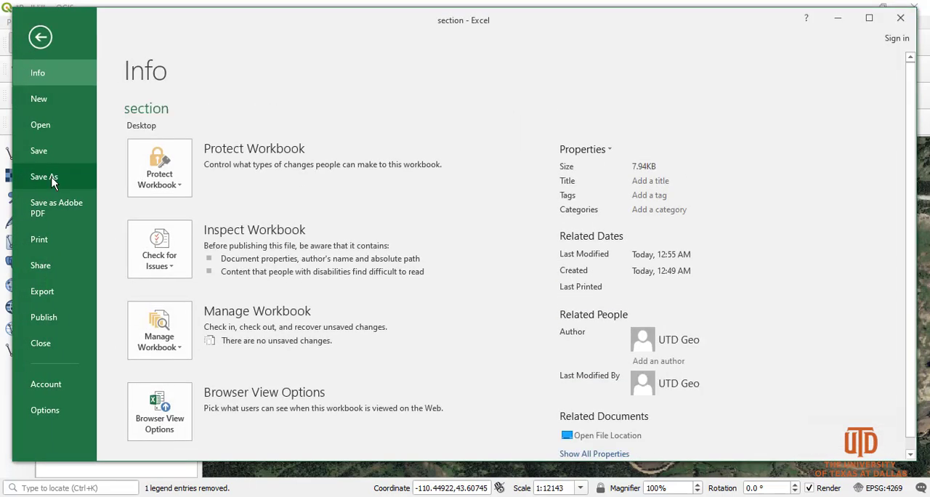
click(52, 177)
click(363, 149)
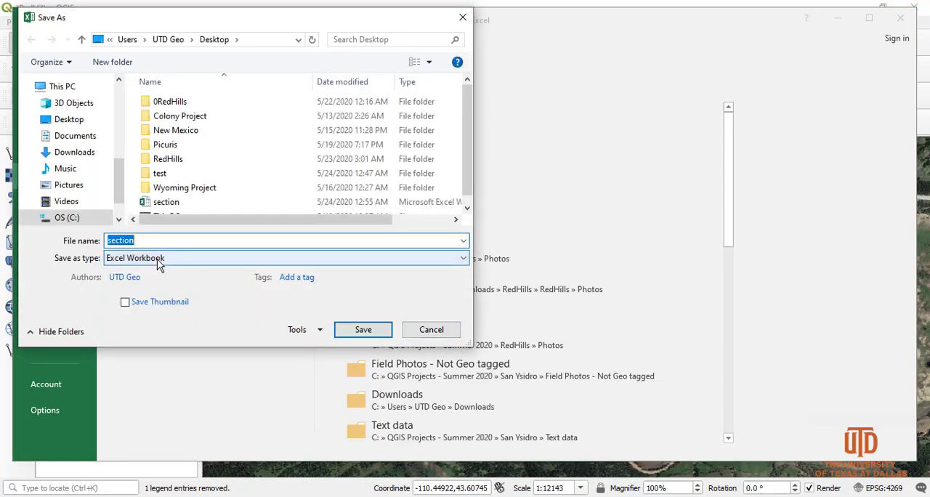
click(160, 263)
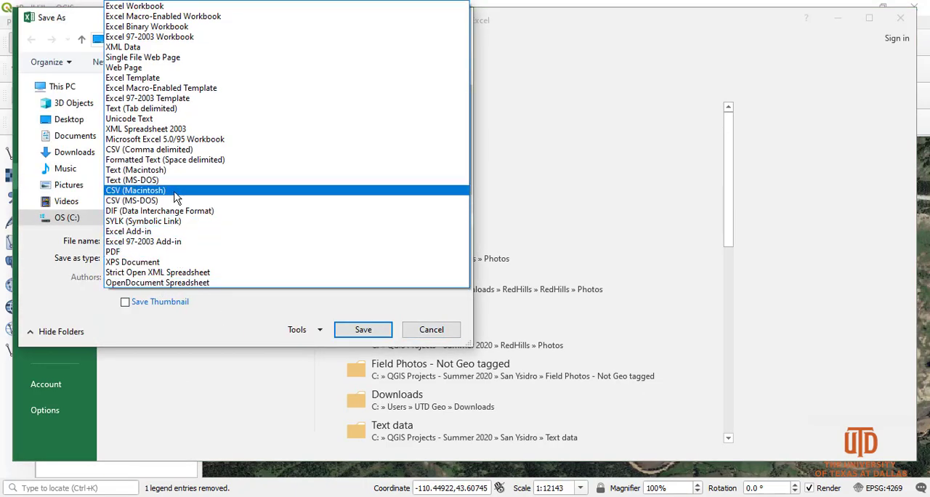
click(125, 149)
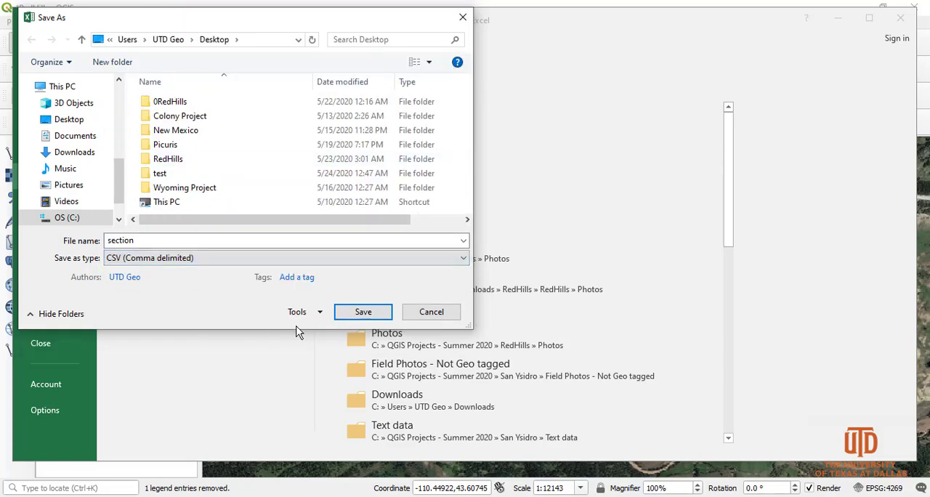
click(347, 314)
key(Return)
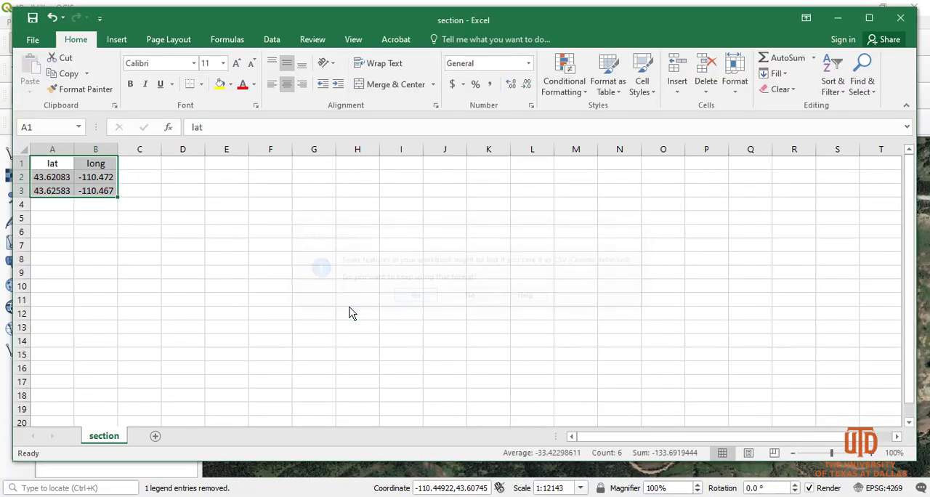
click(900, 16)
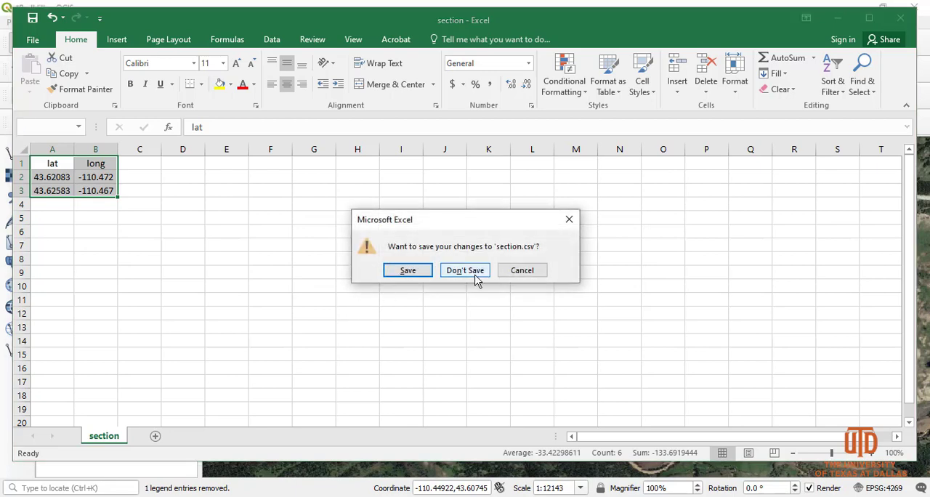
click(476, 272)
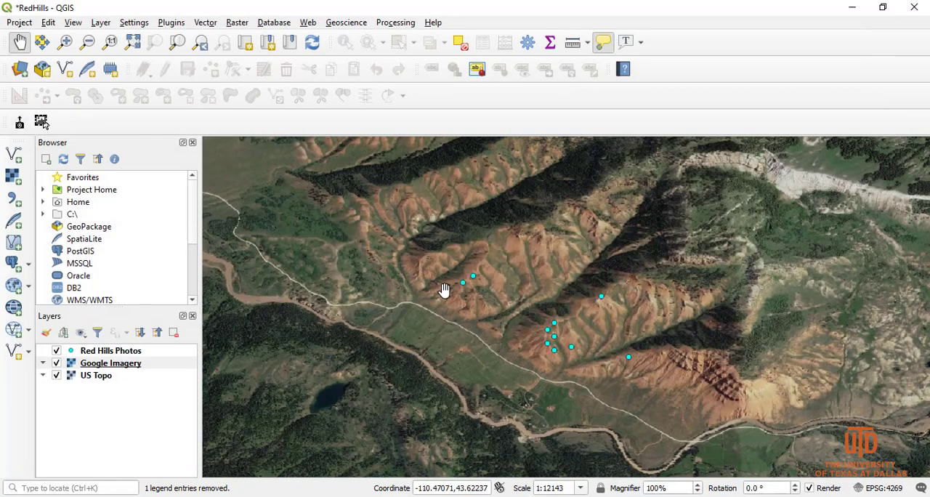
Step: In QGIS, start adding a delimited text layer and load the section CSV file from the Desktop as its source
drag(444, 290, 421, 282)
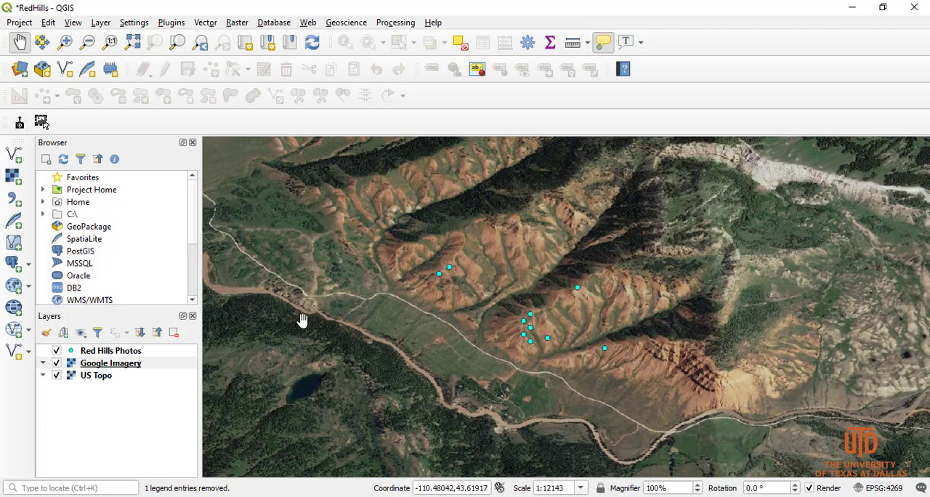
click(15, 202)
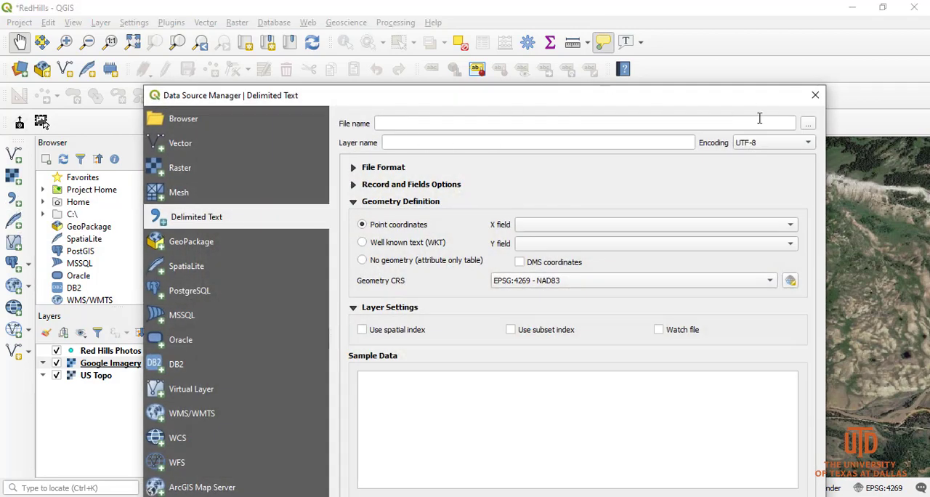
click(808, 123)
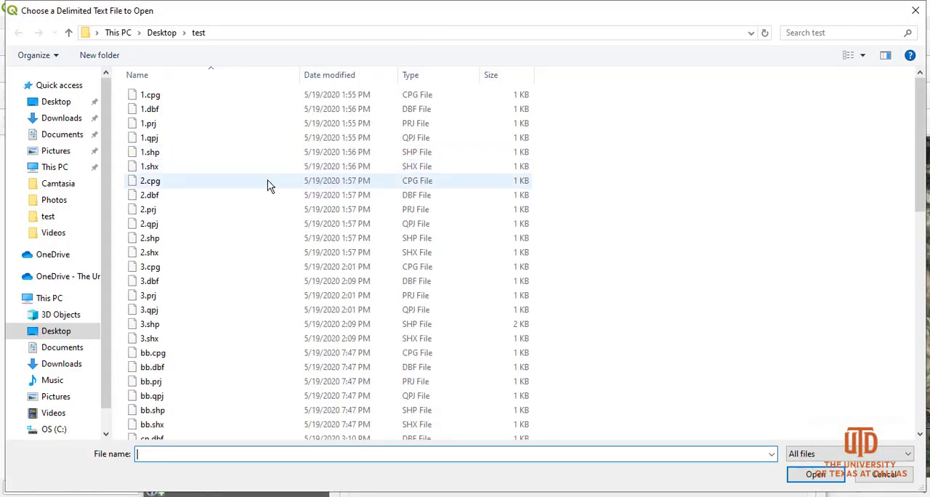
click(51, 106)
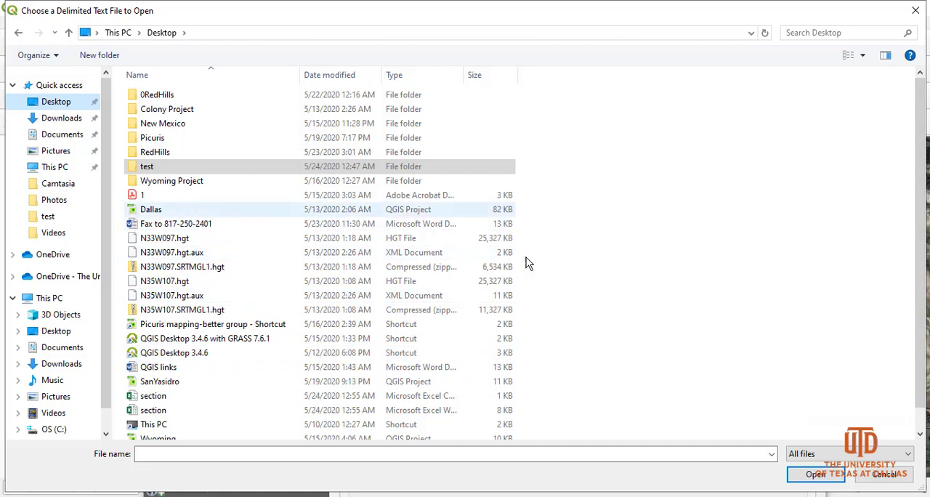
scroll(529, 305, down, 1)
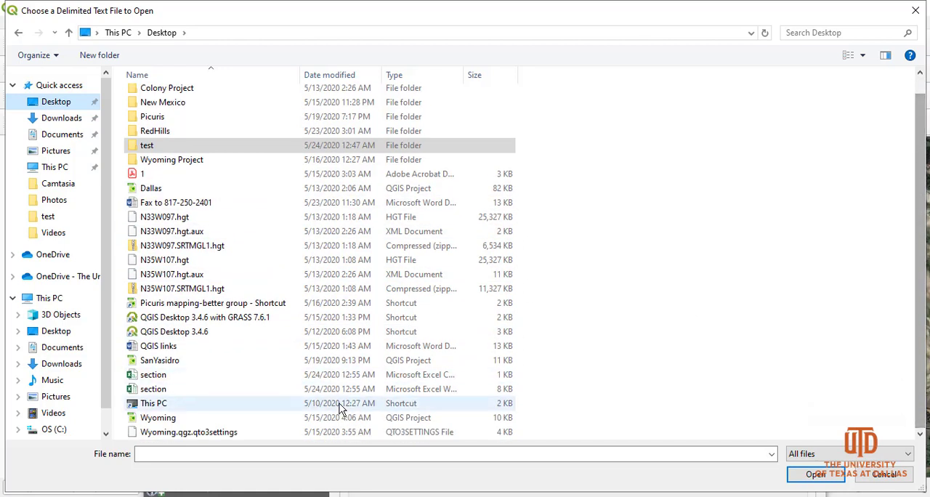
click(145, 375)
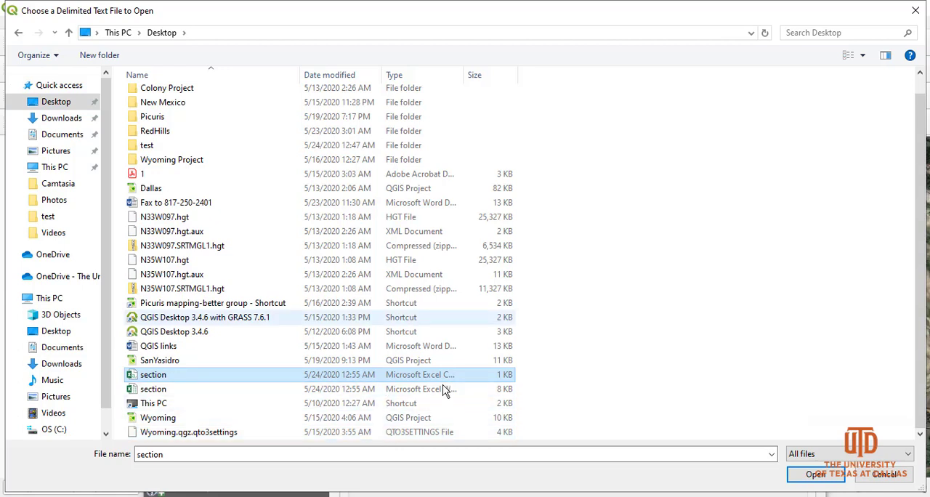
double_click(465, 75)
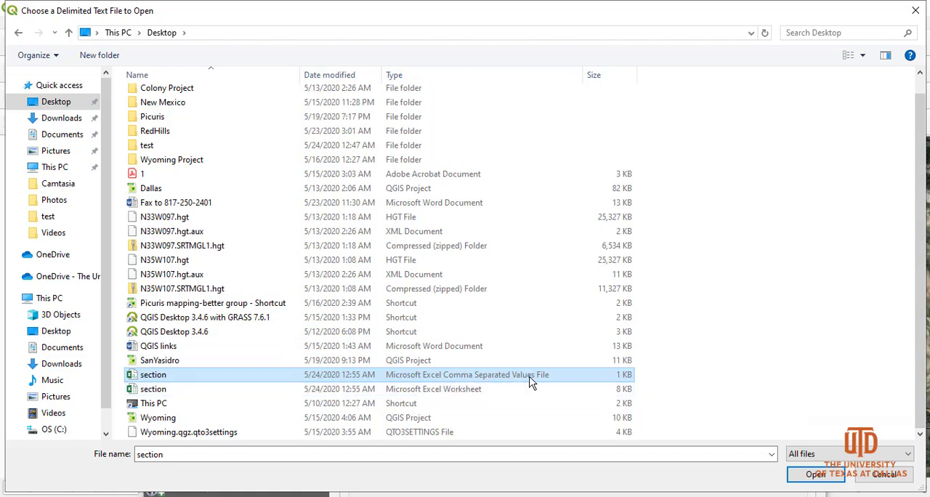
click(811, 477)
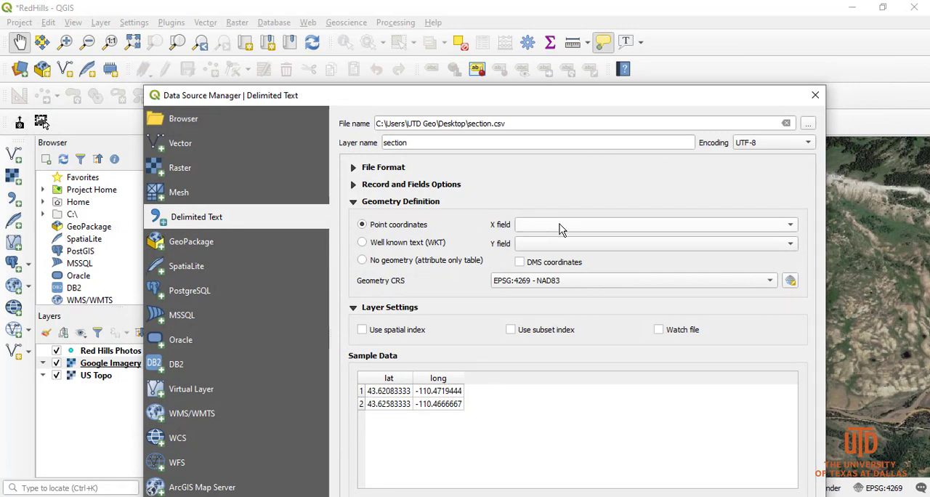
Step: Define the layer's point coordinates with long as the X field and lat as the Y field
click(584, 231)
click(547, 244)
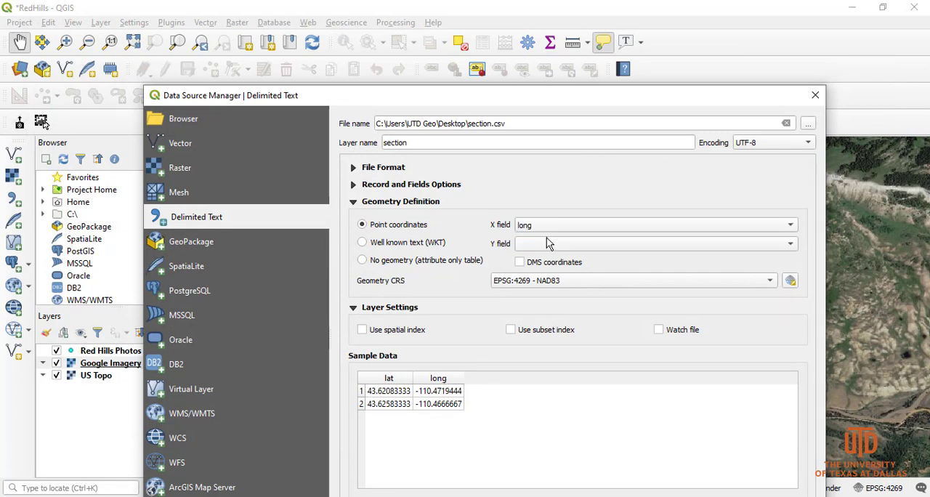
click(547, 245)
click(525, 245)
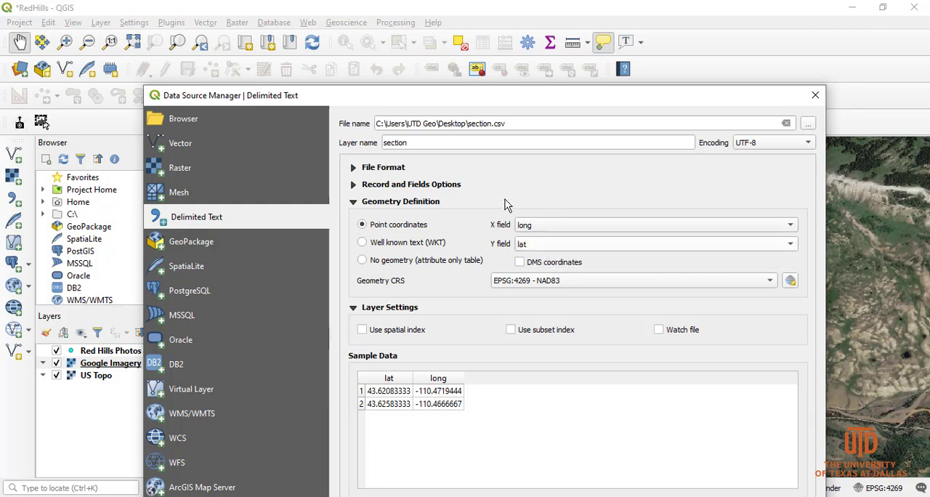
drag(436, 102, 400, 6)
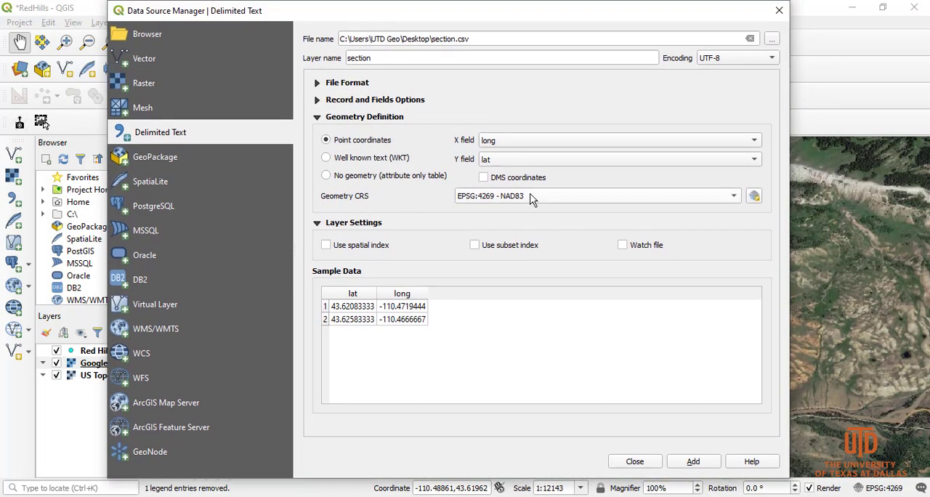
Step: Set the delimited text layer's geometry CRS to the geographic system NAD83 with authority ID EPSG:4269
click(754, 197)
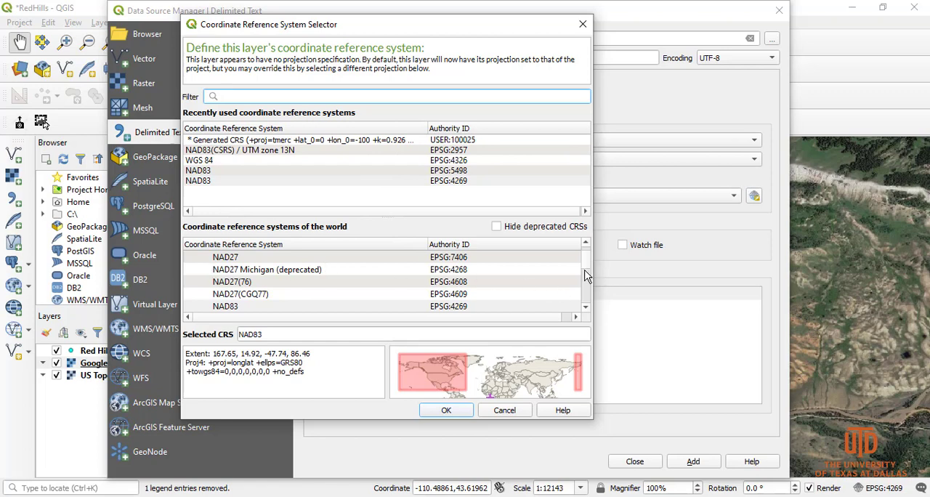
drag(587, 276, 588, 256)
click(191, 257)
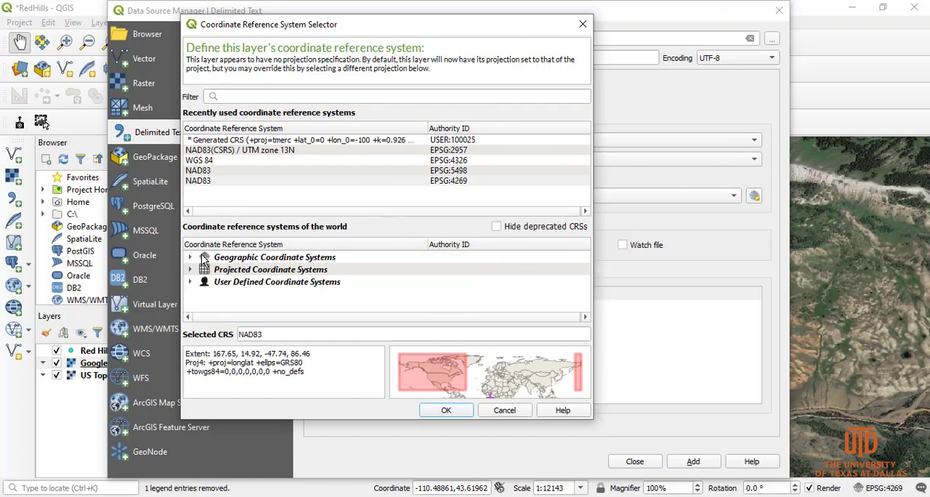
click(289, 258)
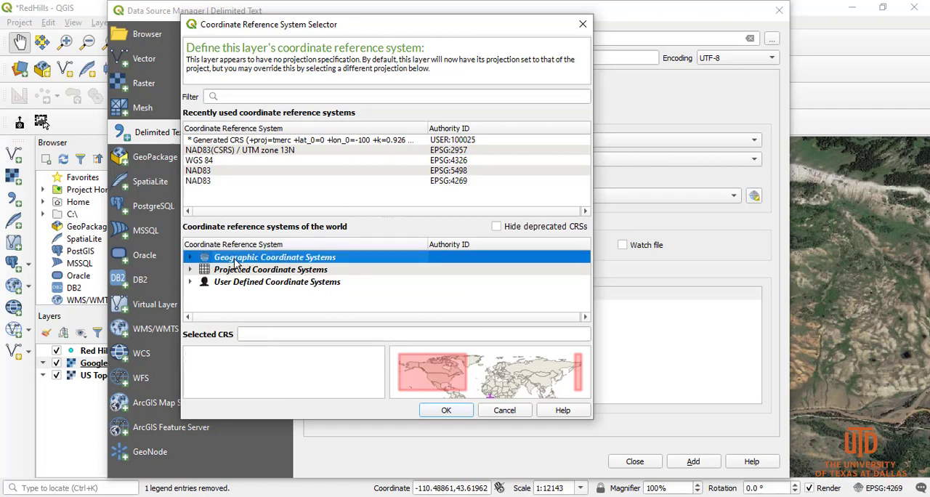
click(191, 258)
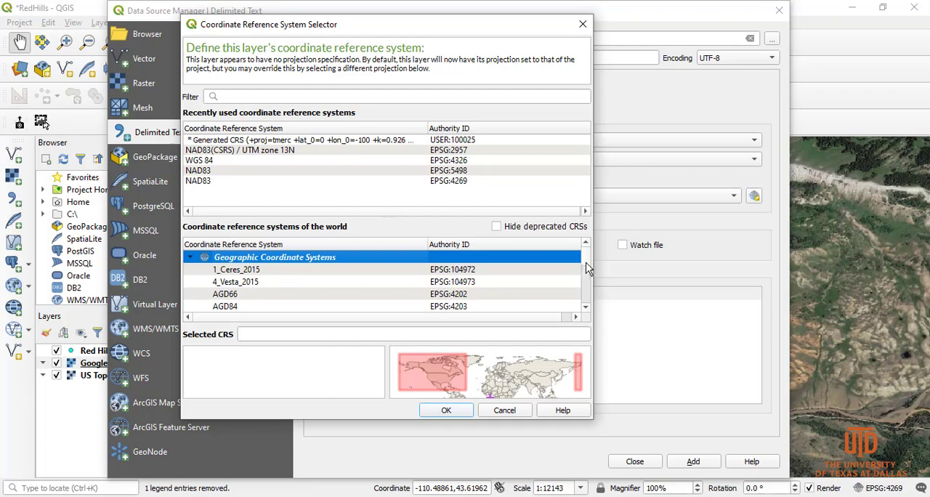
drag(587, 260, 590, 307)
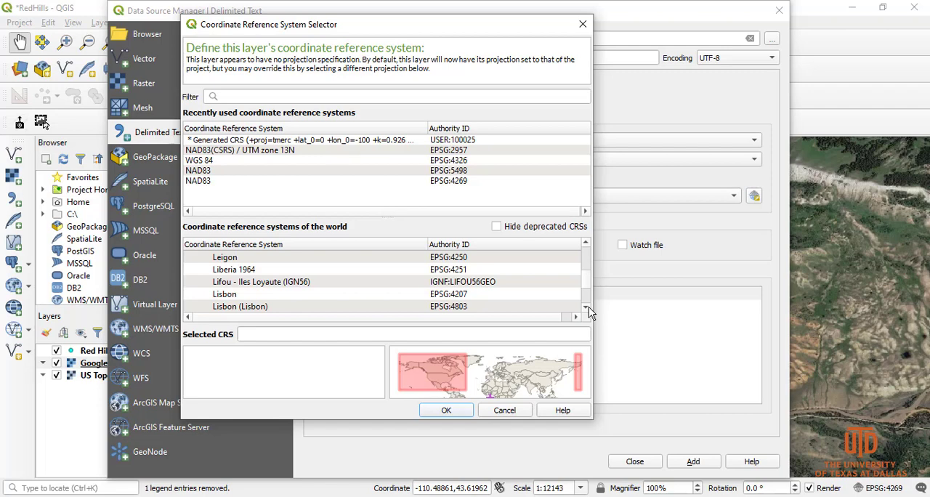
click(586, 243)
click(587, 243)
click(587, 243)
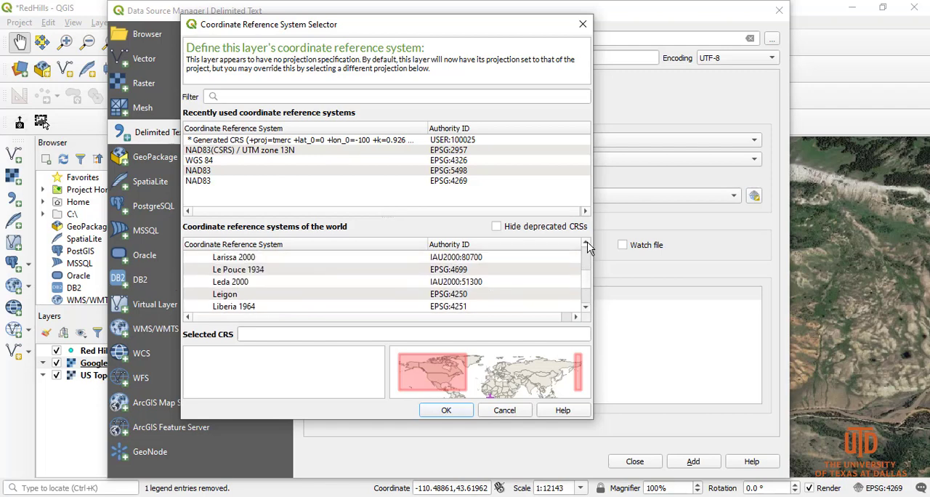
click(587, 243)
click(587, 242)
click(587, 243)
click(588, 243)
click(587, 242)
click(587, 243)
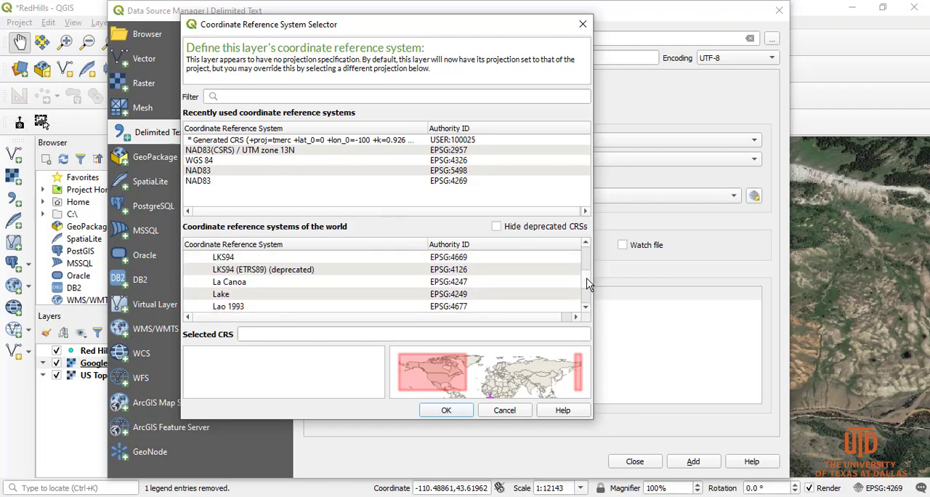
drag(588, 284, 587, 285)
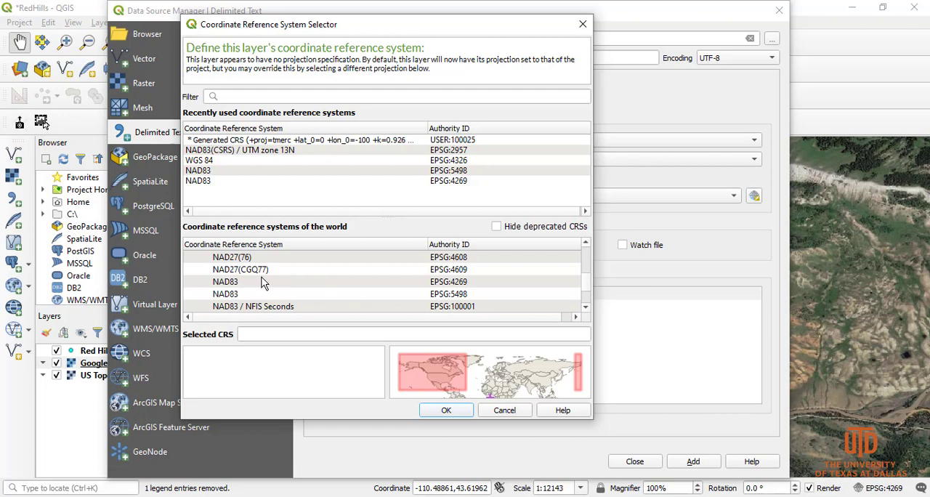
click(231, 283)
click(235, 294)
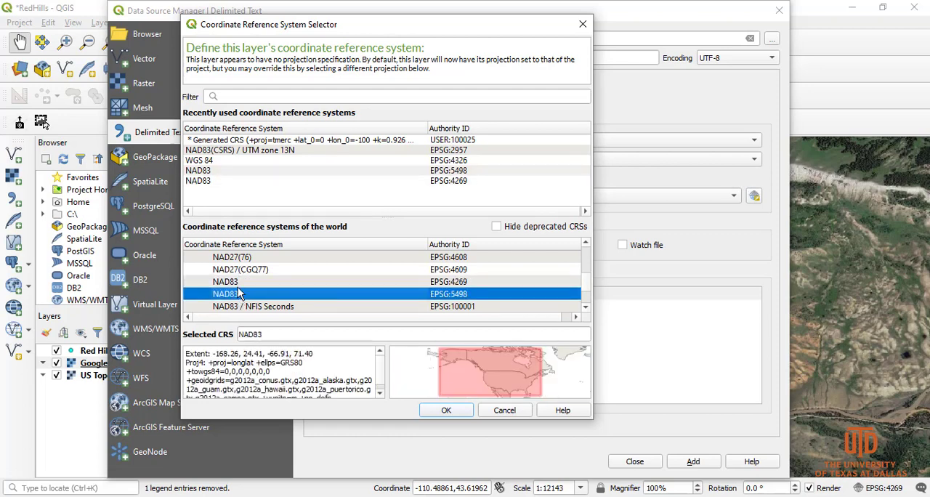
click(229, 284)
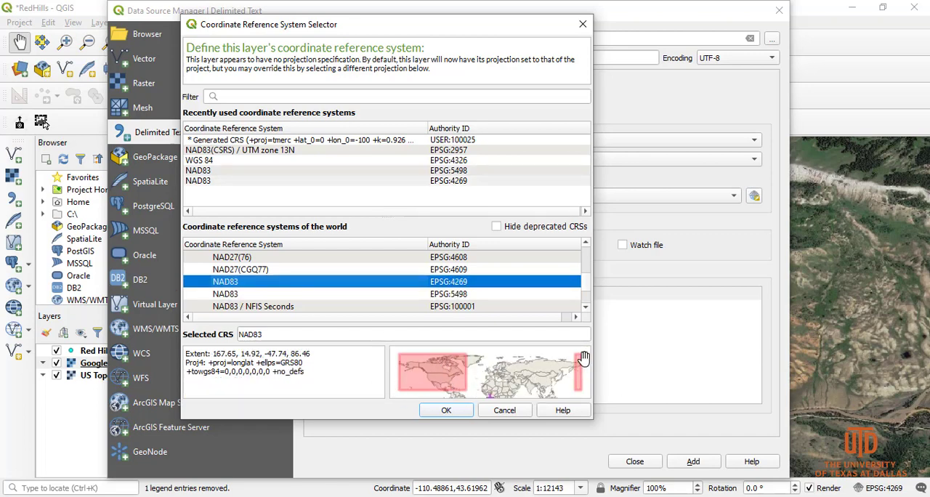
click(447, 411)
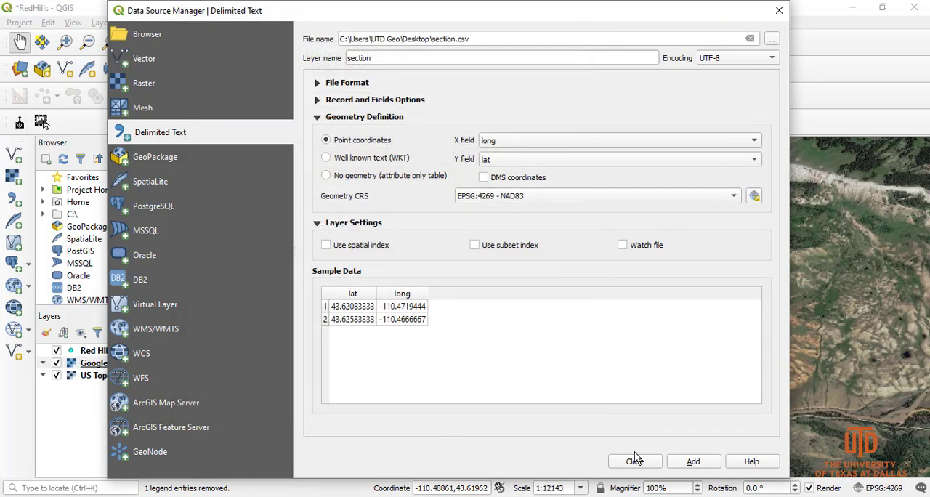
Step: Add the section layer to the project, close the data source manager, and zoom in on the section points
click(694, 463)
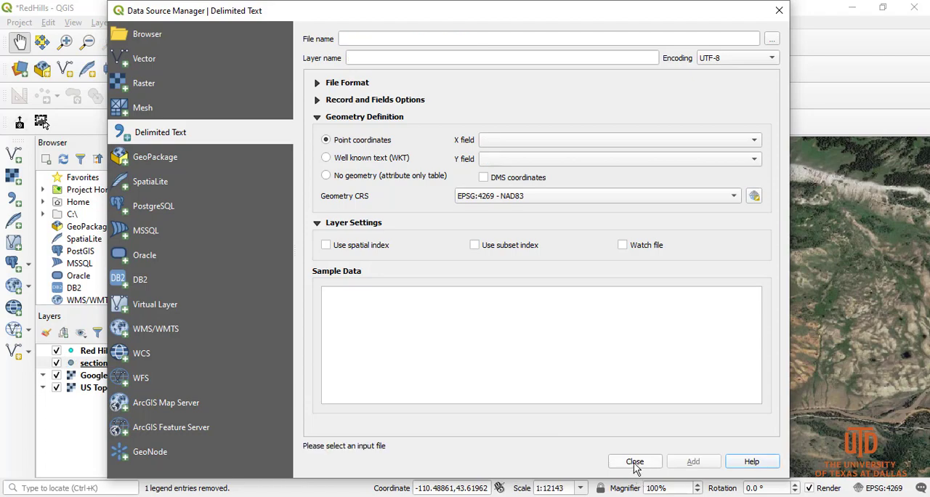
click(635, 462)
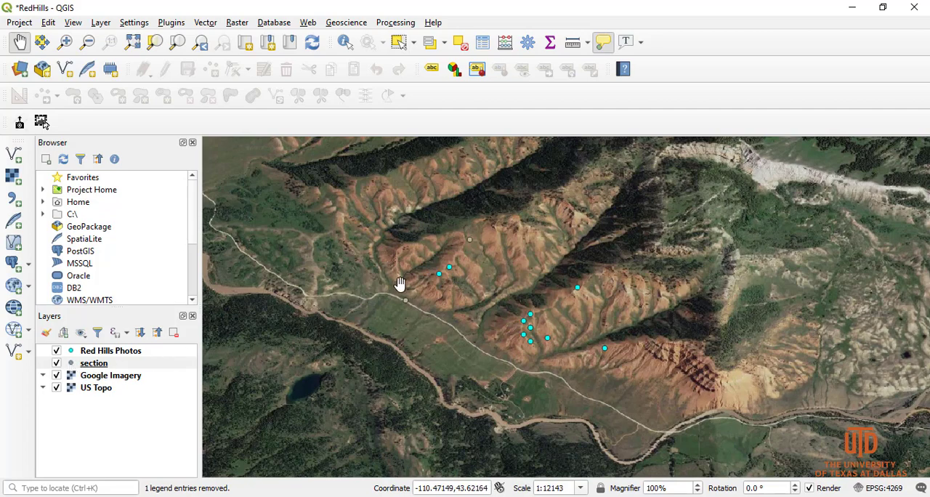
drag(397, 280, 433, 301)
click(65, 41)
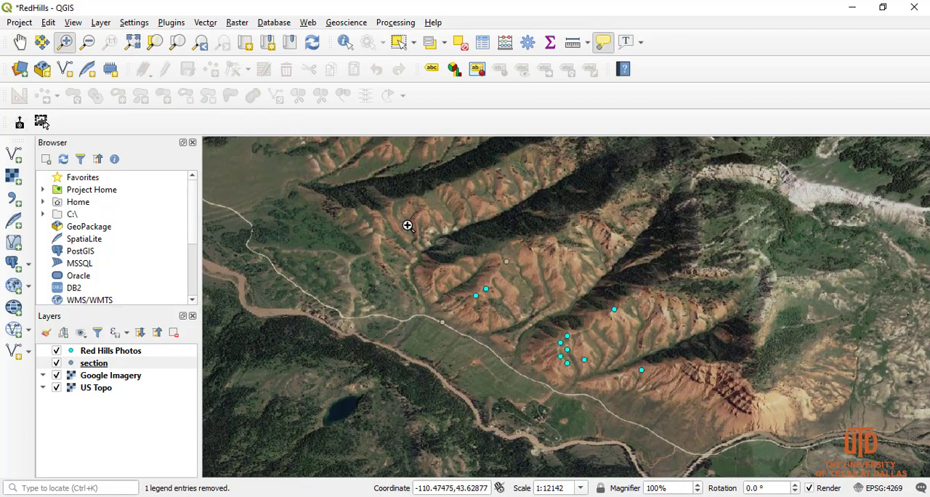
drag(407, 224, 541, 354)
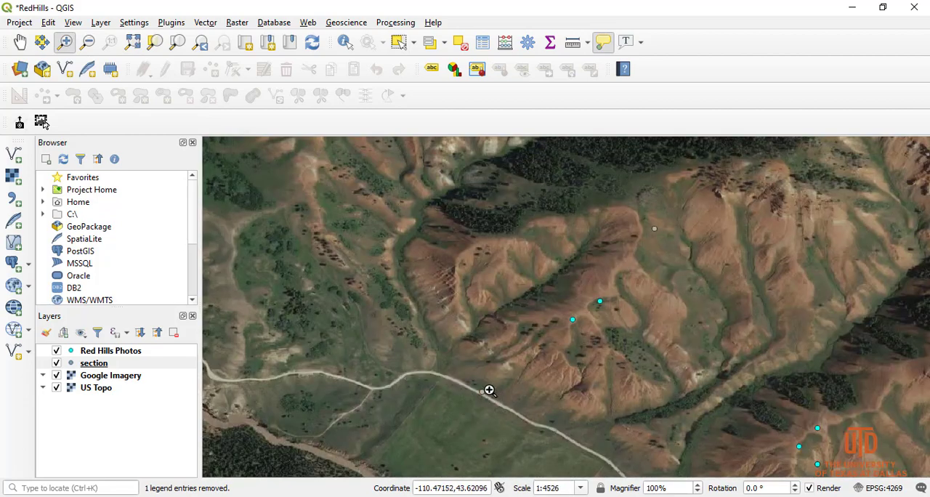
Step: Change the section layer's marker color to bright magenta-pink and apply the new symbology
click(73, 365)
double_click(72, 365)
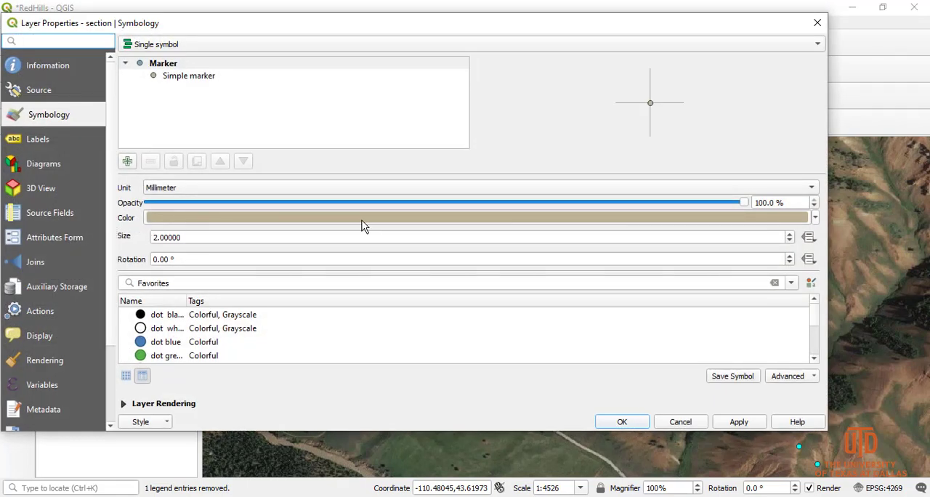
click(815, 218)
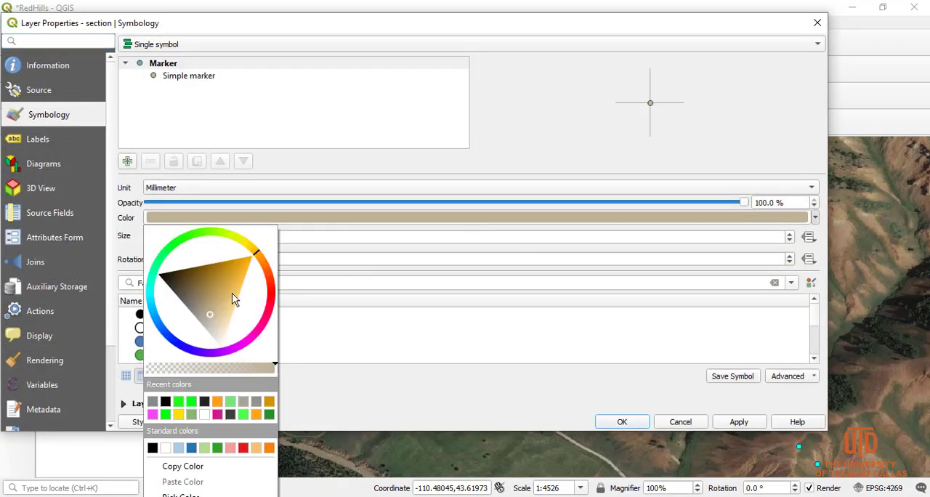
click(275, 309)
click(262, 336)
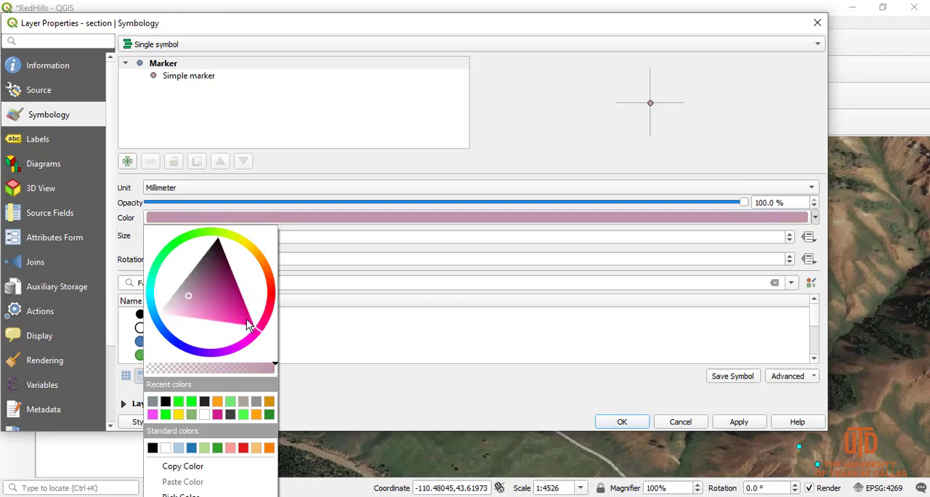
click(740, 421)
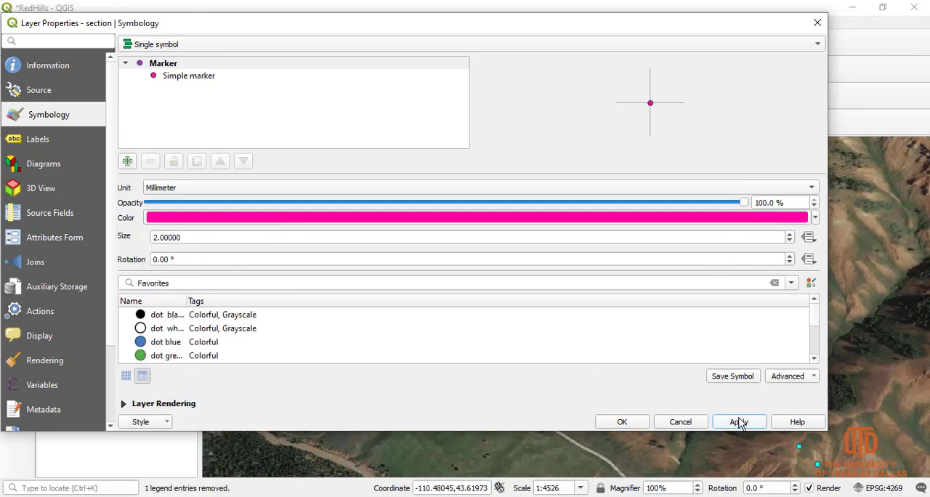
click(622, 422)
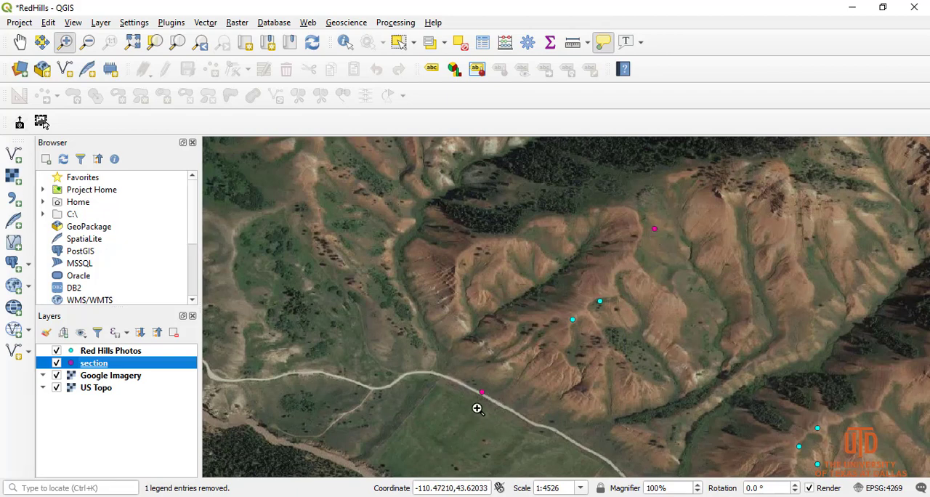
Step: Search the plugin repository for srtm and install the SRTM-Downloader plugin, then close the plugin manager
click(170, 22)
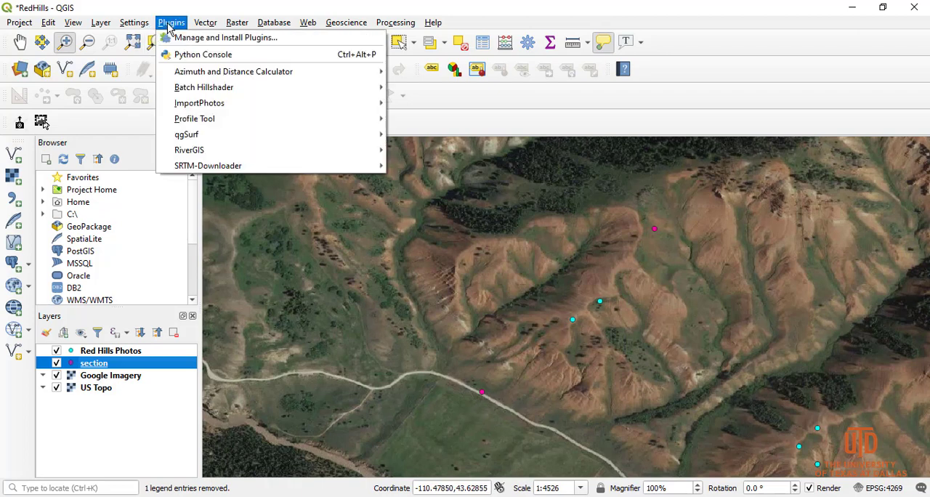
click(204, 39)
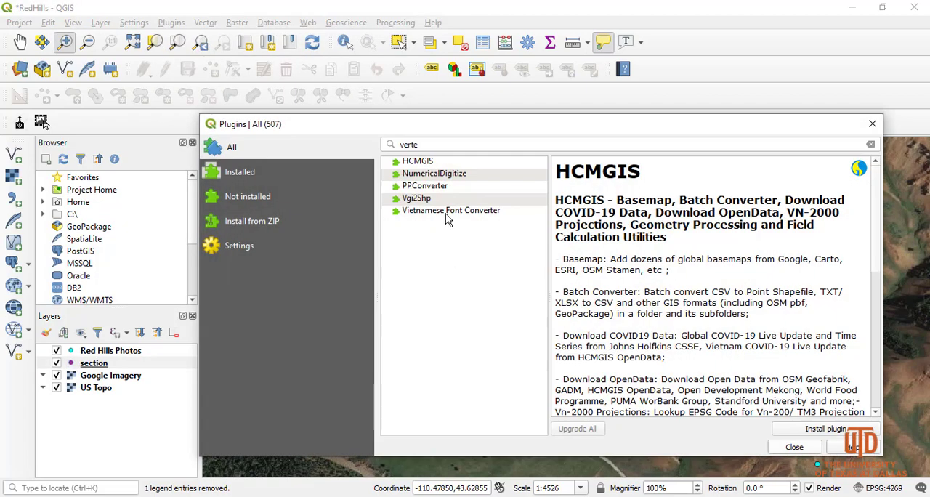
click(319, 146)
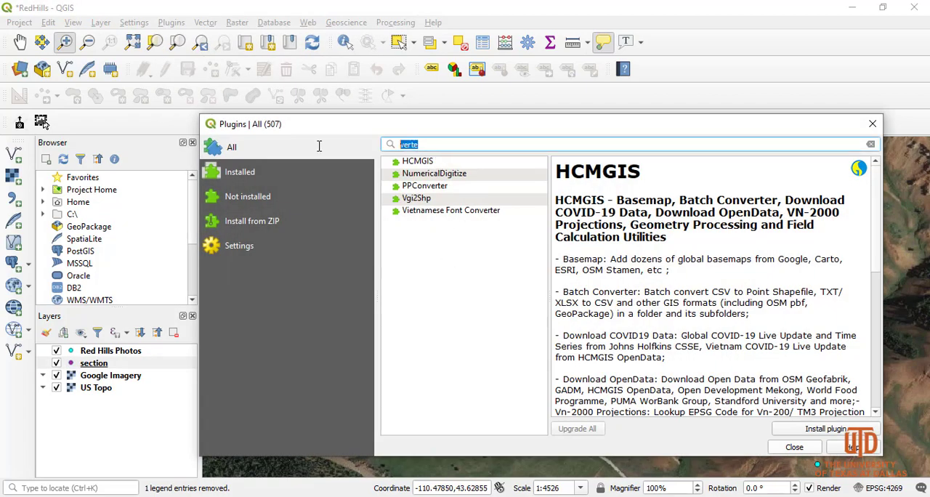
key(BackSpace)
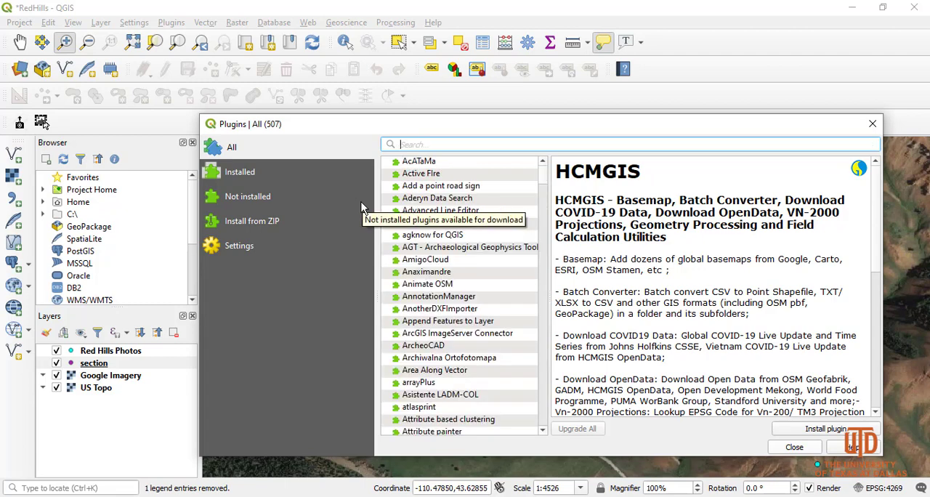
text(srtm)
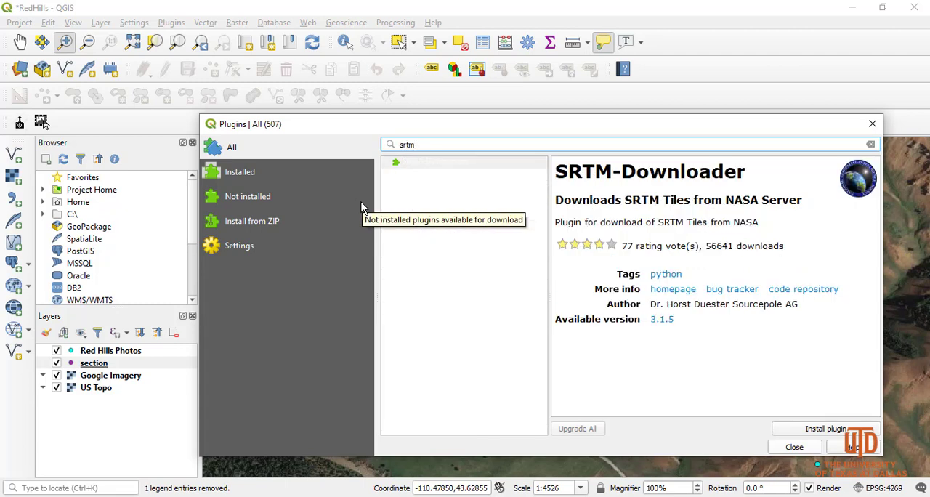
click(386, 161)
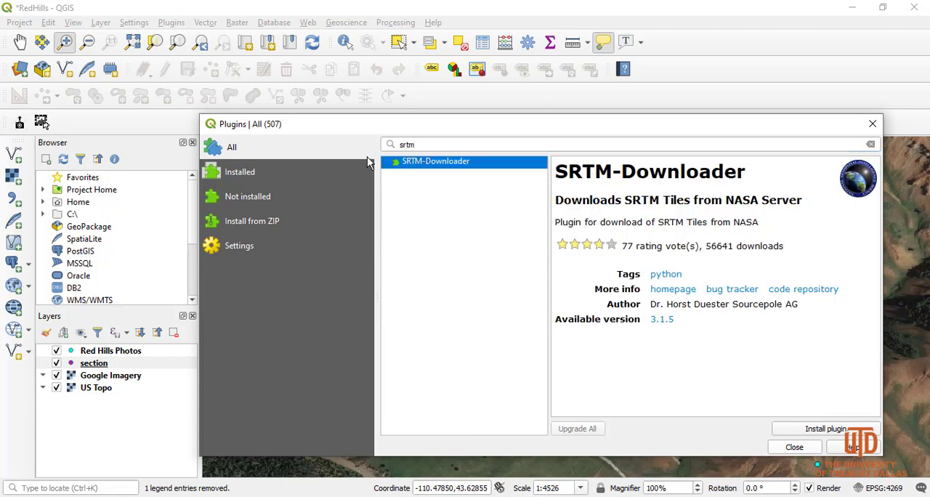
click(827, 431)
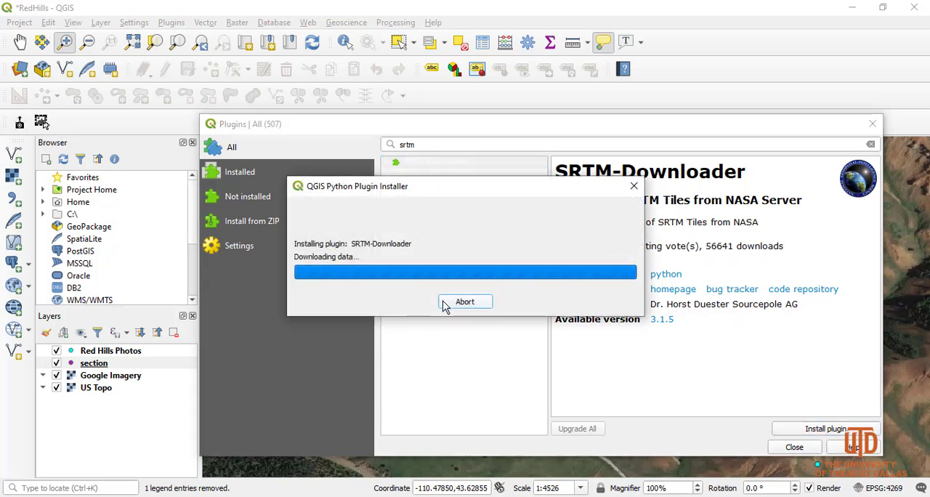
click(783, 450)
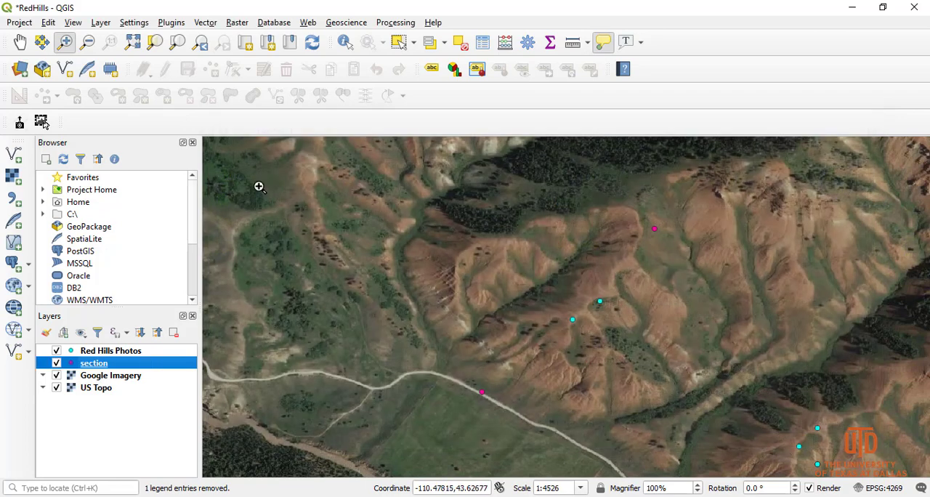
Step: Open the SRTM Downloader beside the section points and fill its bounding coordinates from the current canvas extent
click(171, 23)
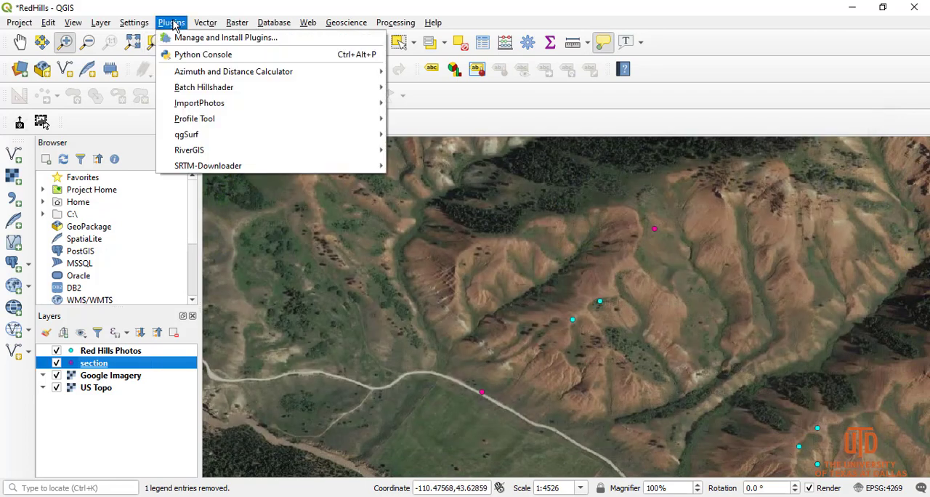
mouse_move(184, 169)
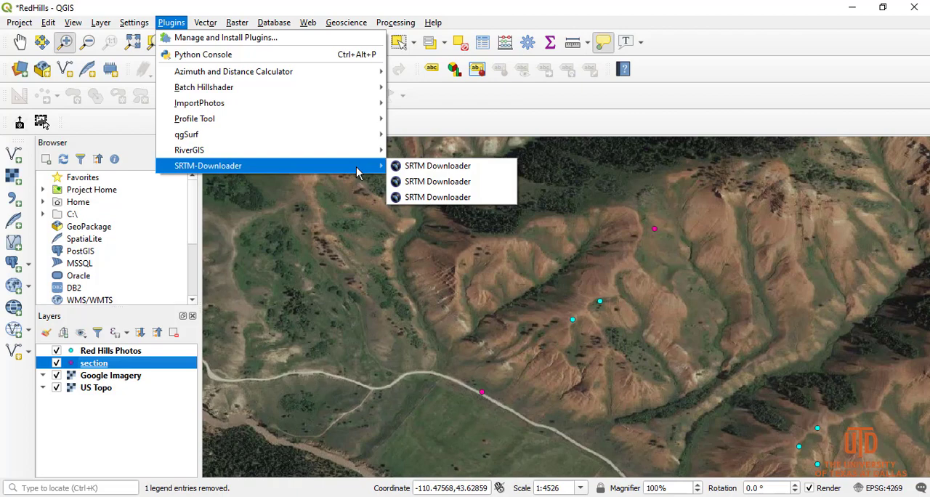
click(429, 197)
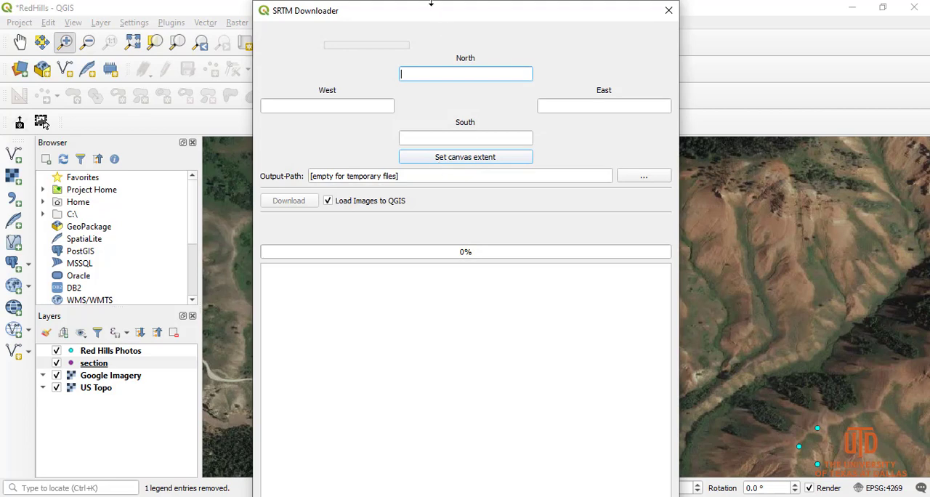
drag(432, 3, 322, 60)
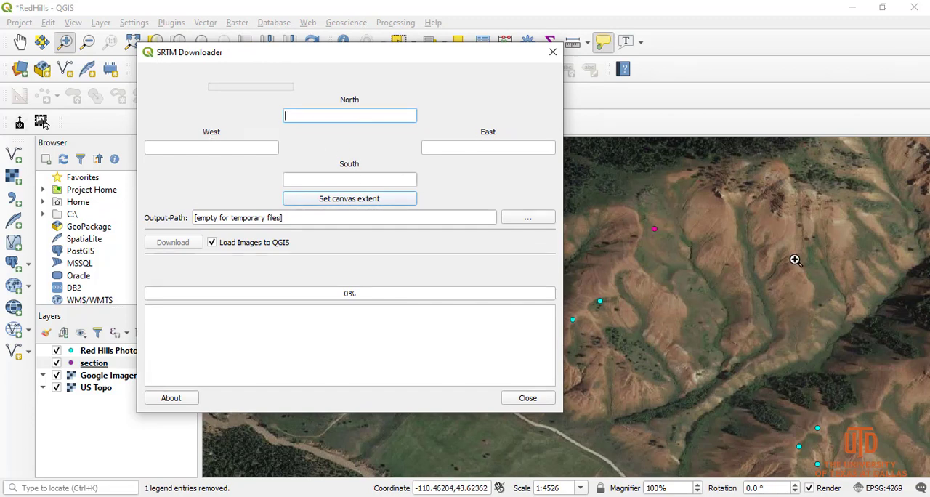
drag(365, 53, 281, 52)
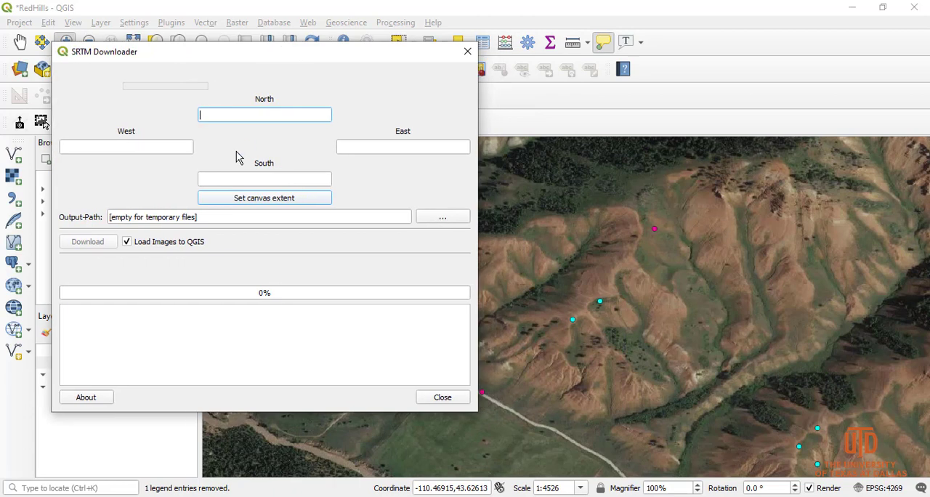
click(255, 203)
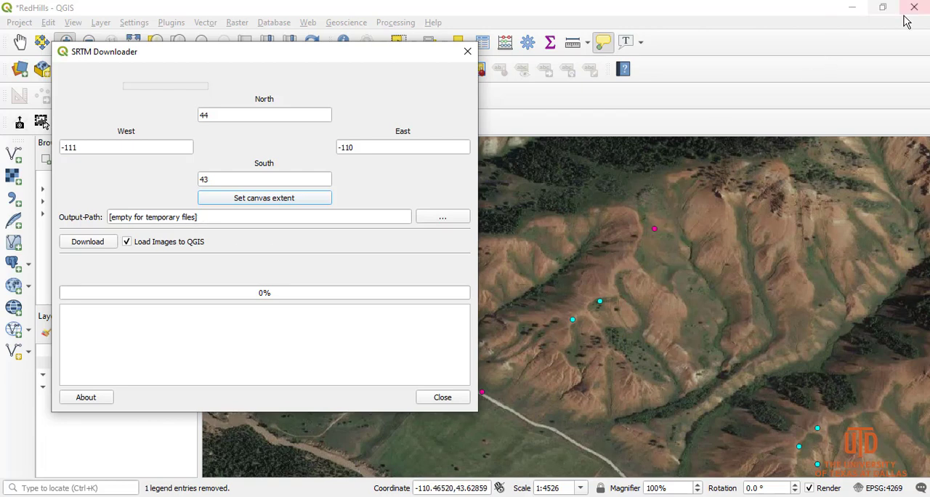
Step: Create a folder named DEM on the Desktop and set it as the downloader's output path
click(438, 220)
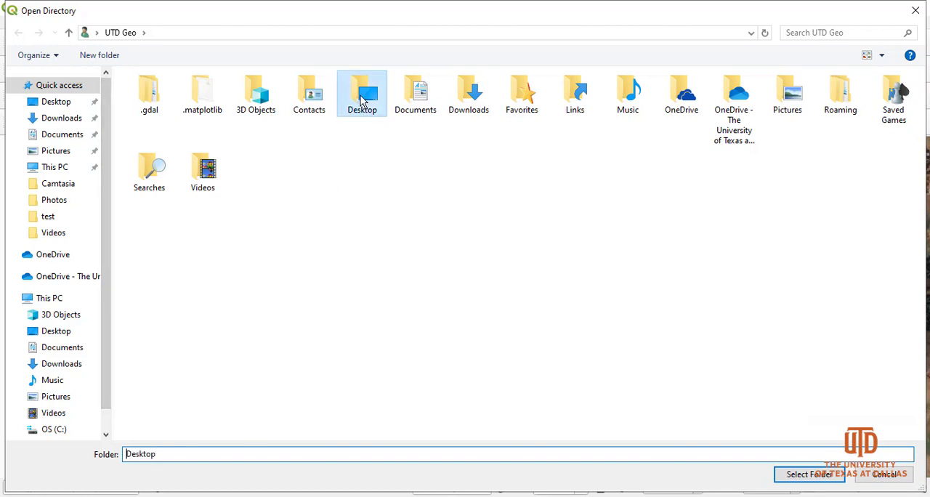
double_click(367, 122)
right_click(248, 251)
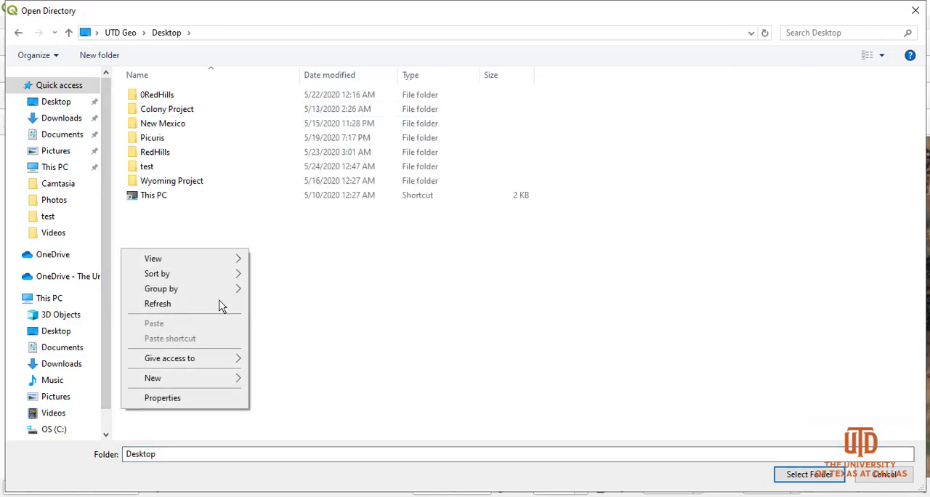
mouse_move(189, 379)
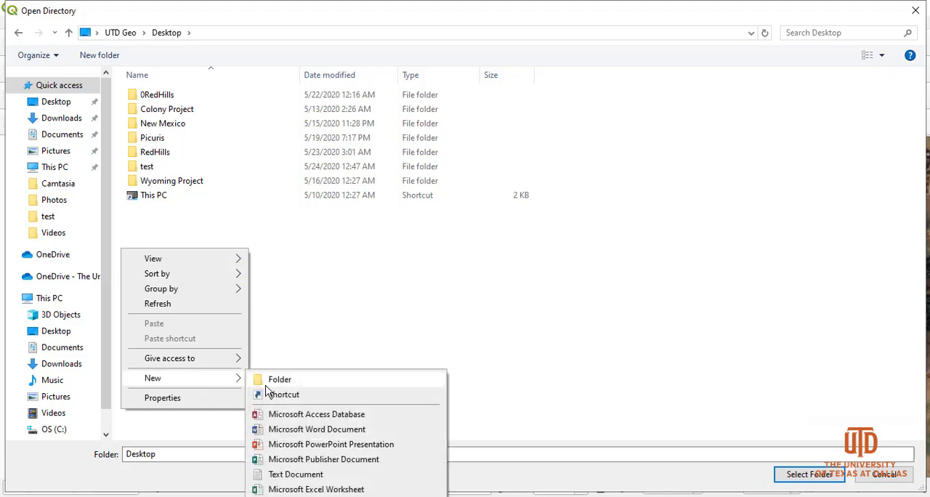
click(247, 379)
text(DEM)
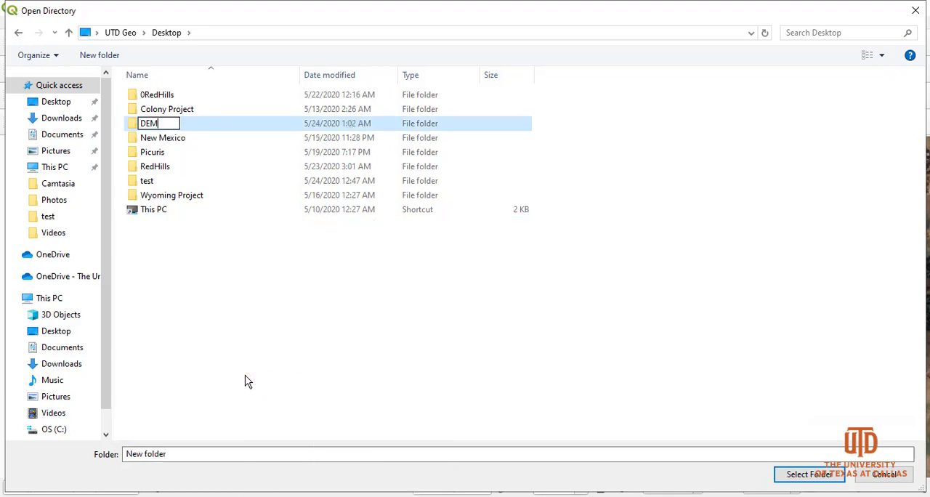
click(230, 312)
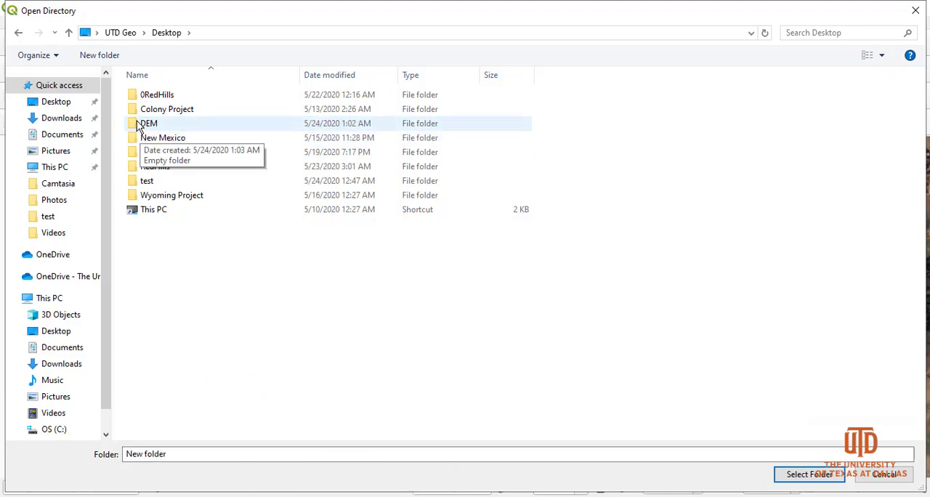
click(143, 123)
click(809, 474)
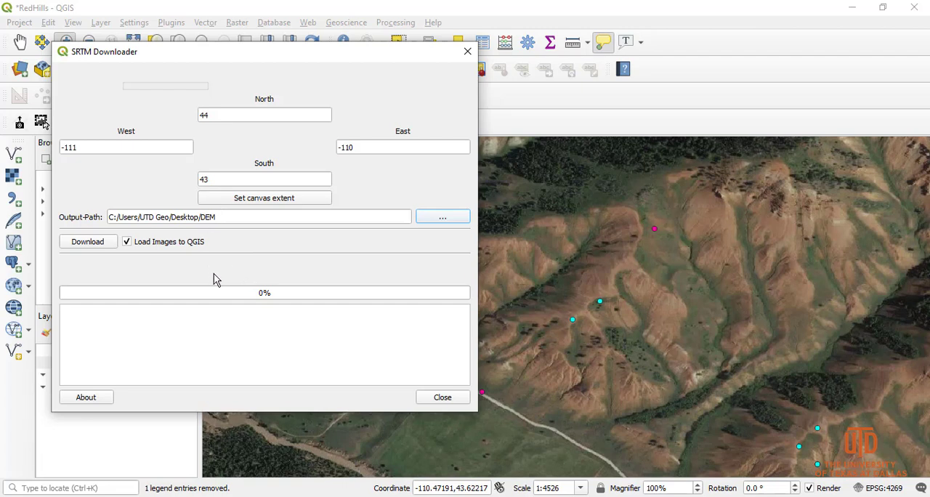
Step: Start the SRTM download, look through the Earthdata registration page linked in the login prompt, and close the page
click(88, 242)
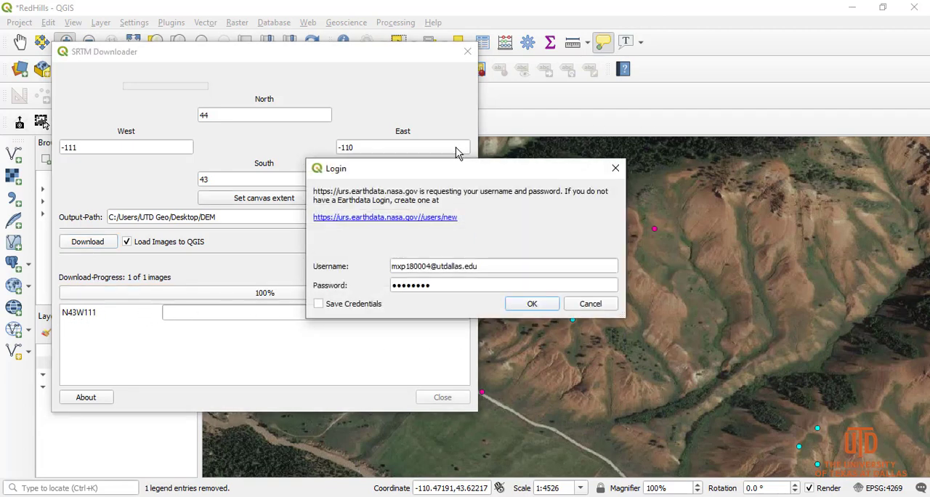
drag(358, 174, 430, 131)
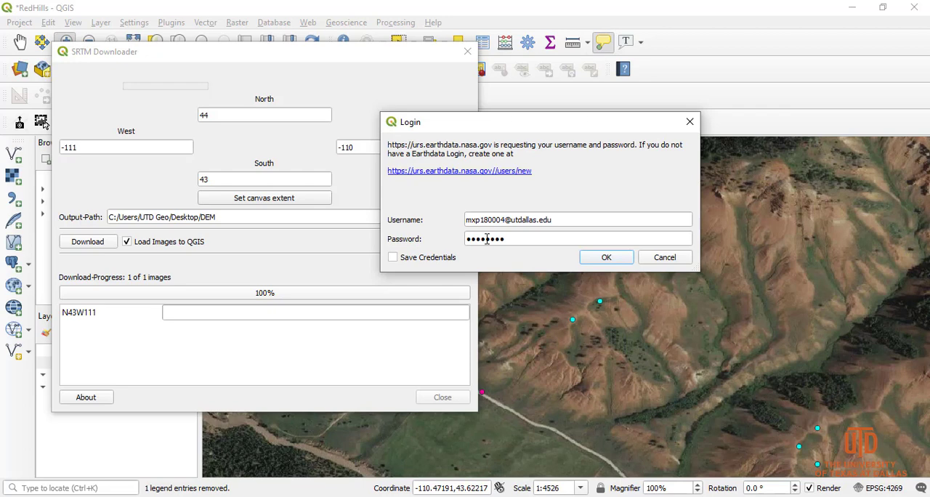
click(465, 172)
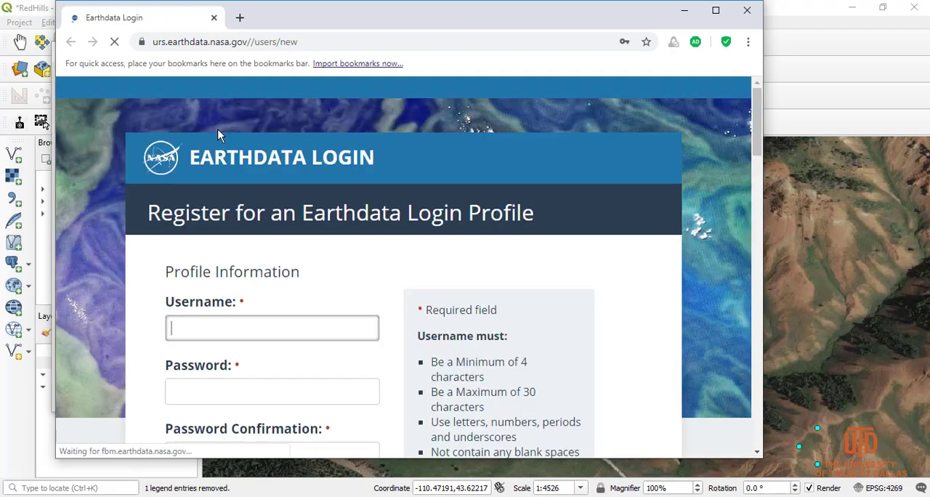
drag(758, 101, 765, 370)
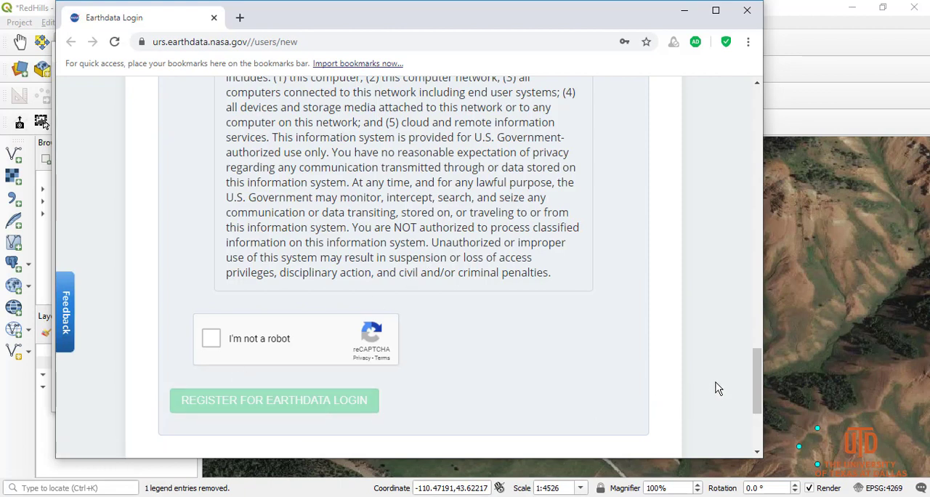
drag(761, 378, 761, 91)
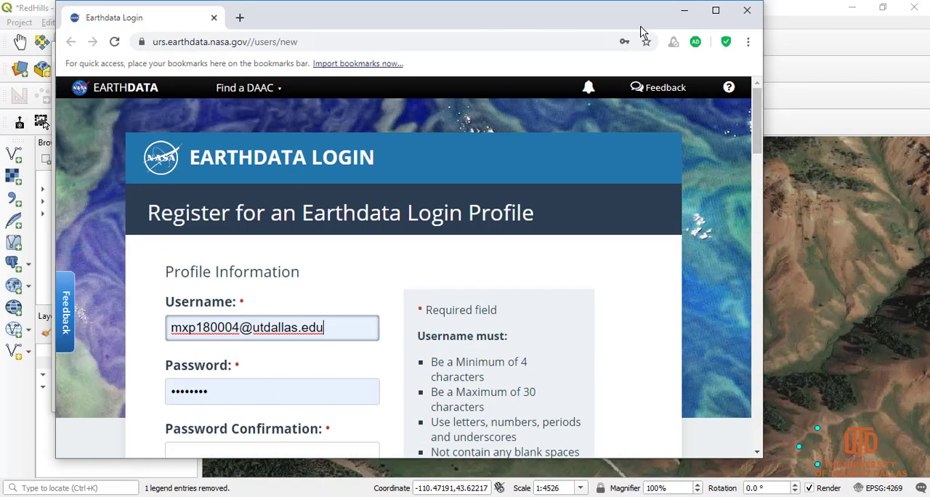
click(747, 11)
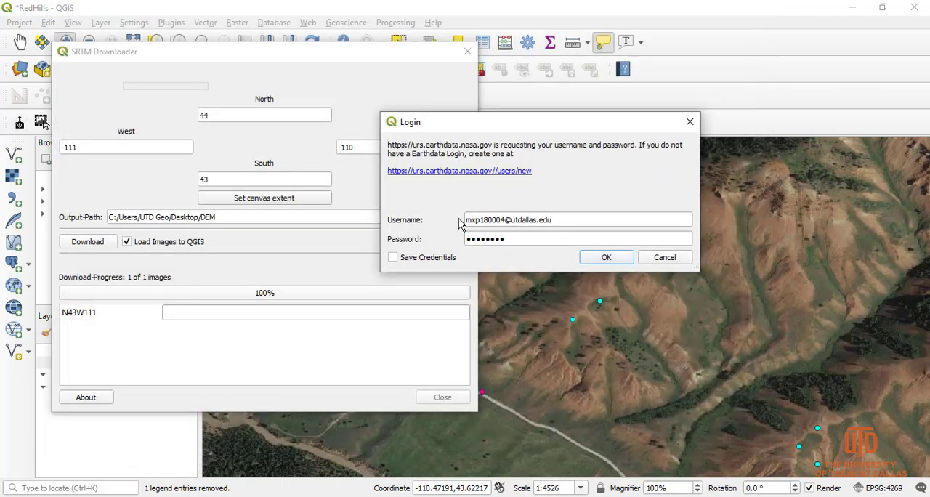
Step: Submit the filled-in Earthdata credentials to download the N43W111 tile, and close the downloader once it completes
click(606, 260)
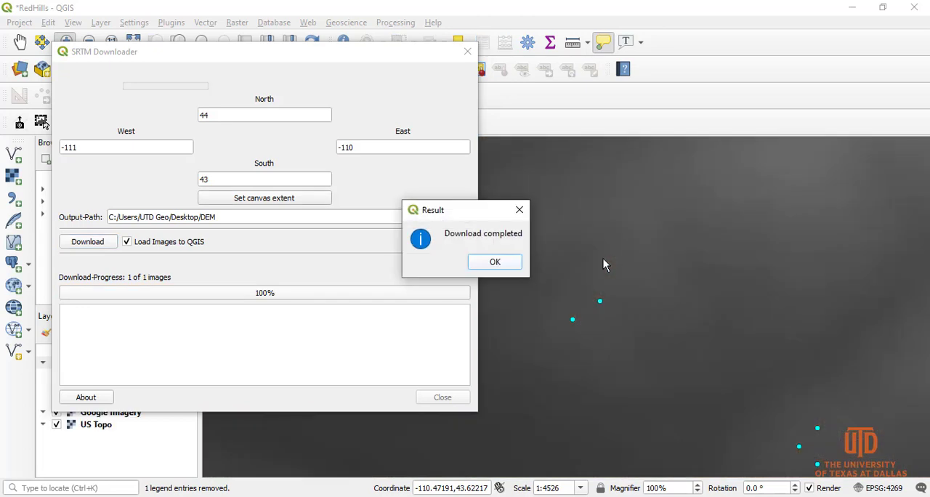
click(495, 262)
click(435, 398)
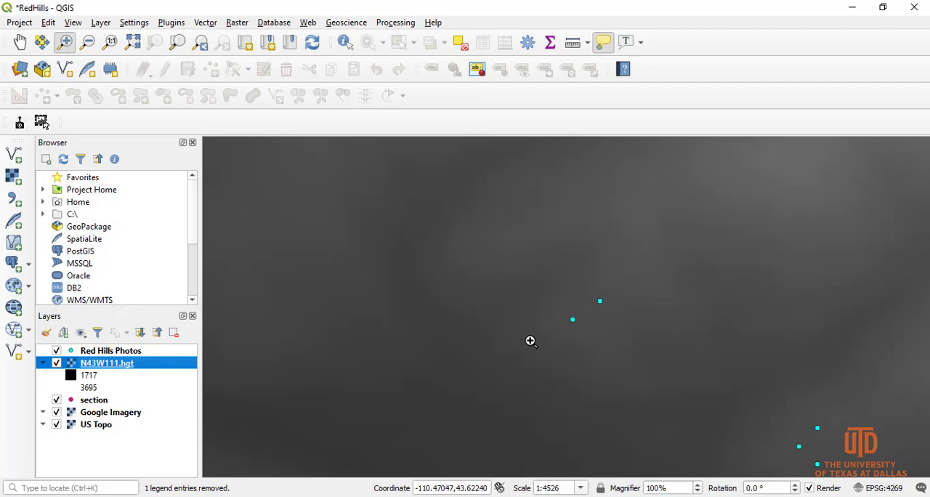
Step: Examine the full extent of the N43W111.hgt tile against the imagery and its relief around the photo points
click(88, 41)
drag(530, 255, 630, 354)
drag(543, 288, 594, 336)
drag(551, 291, 598, 368)
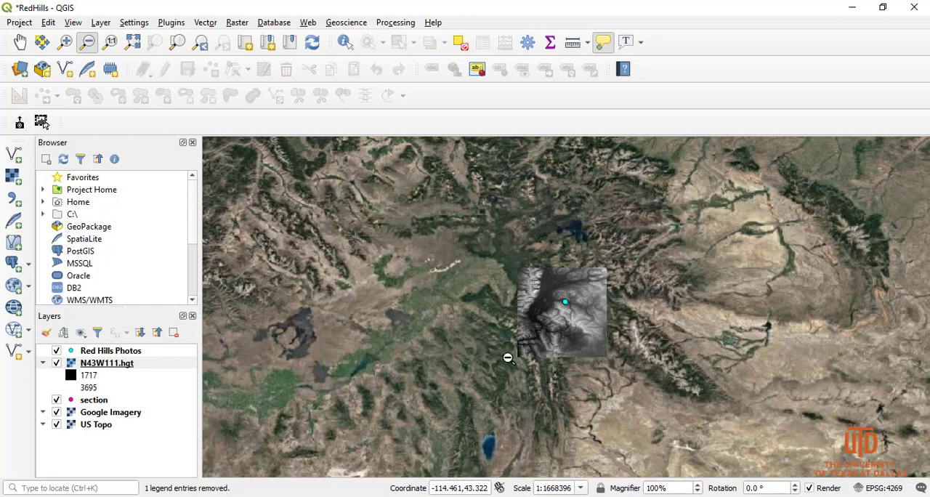
click(65, 42)
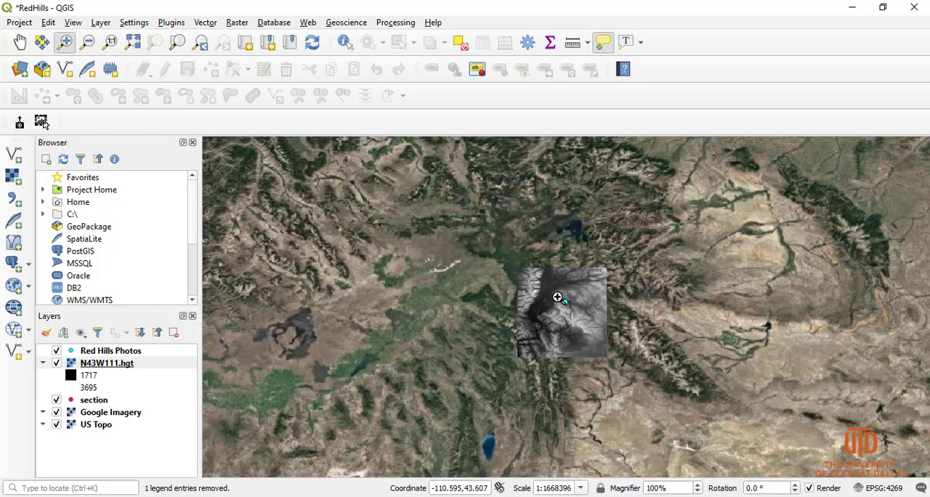
drag(558, 297, 589, 323)
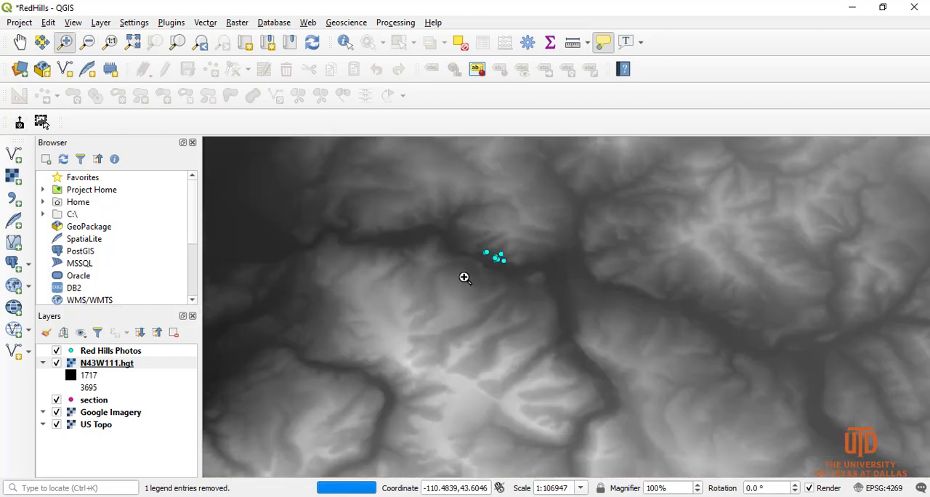
Step: Move the section layer above the N43W111.hgt raster in the layer order, directly below Red Hills Photos
right_click(94, 401)
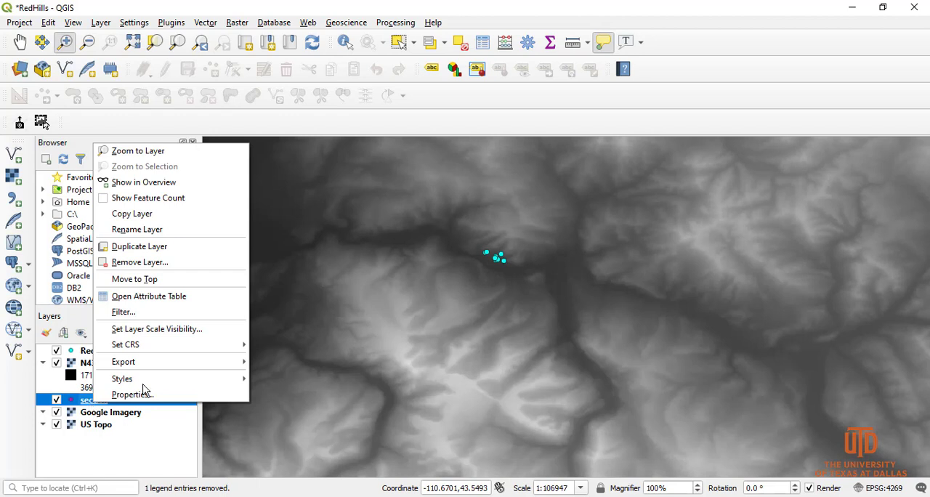
click(168, 155)
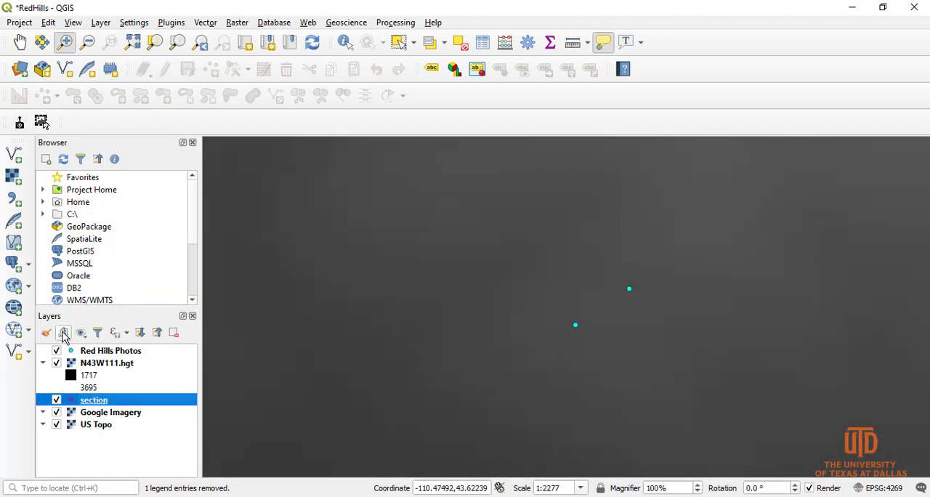
click(56, 351)
click(57, 351)
click(56, 363)
click(56, 364)
mouse_move(96, 405)
mouse_down()
mouse_move(83, 399)
mouse_move(87, 386)
mouse_move(87, 413)
mouse_move(107, 416)
mouse_move(99, 356)
mouse_up()
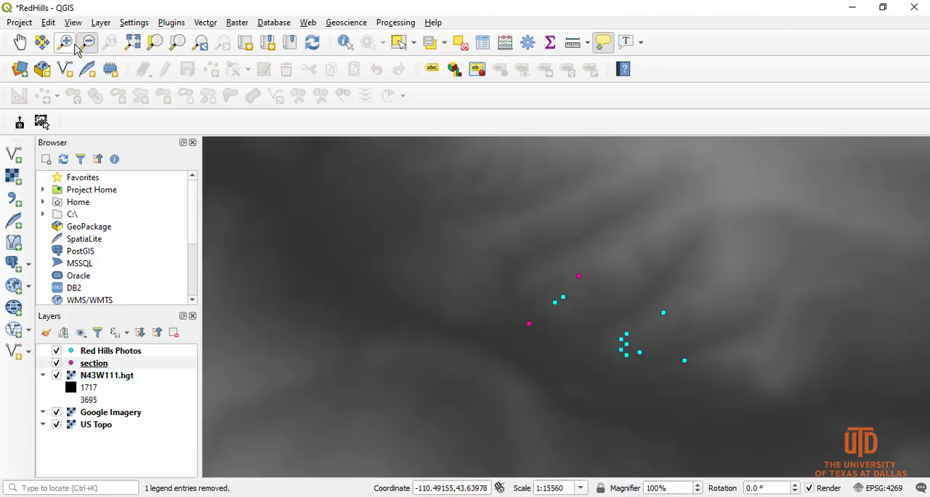
Step: Measure the width of one elevation raster cell near the northeastern section point, and close the measurement
click(67, 44)
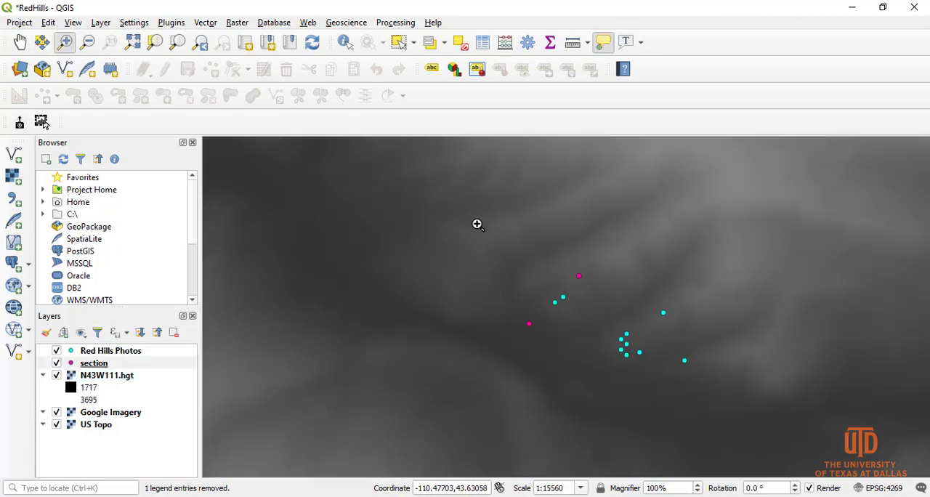
drag(459, 211, 706, 404)
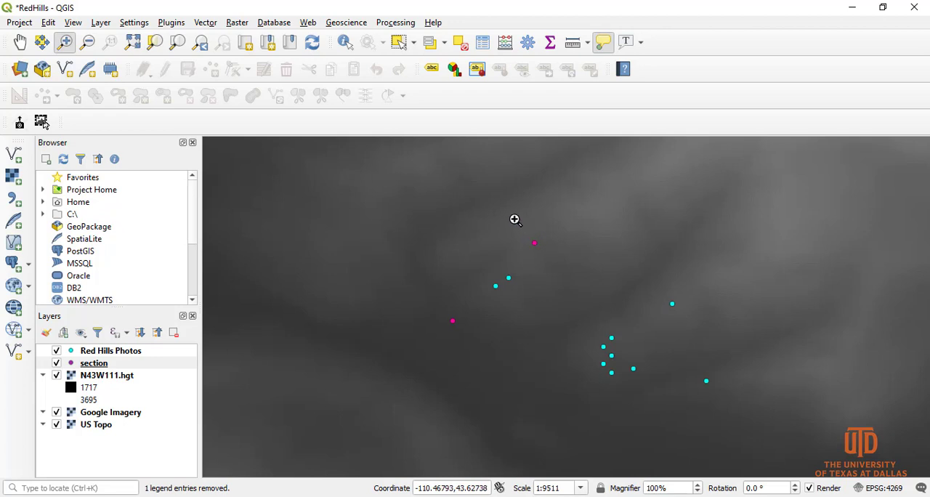
drag(515, 219, 611, 288)
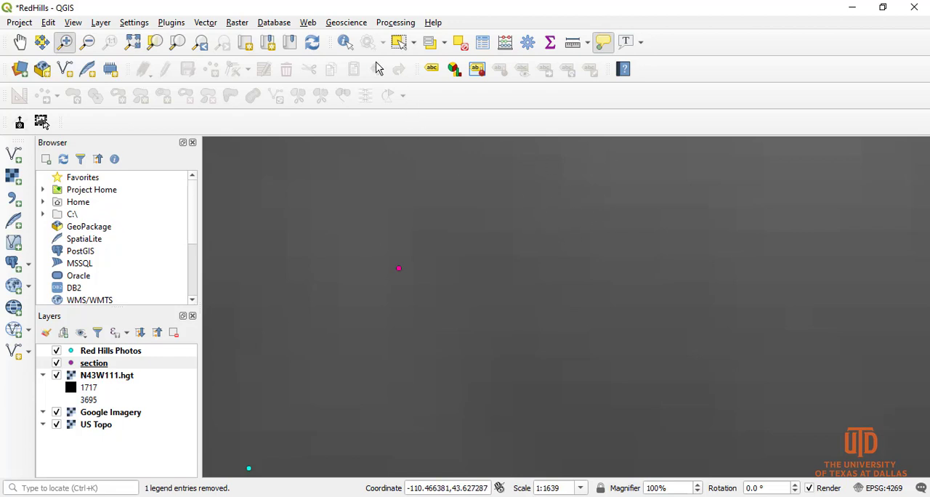
click(573, 43)
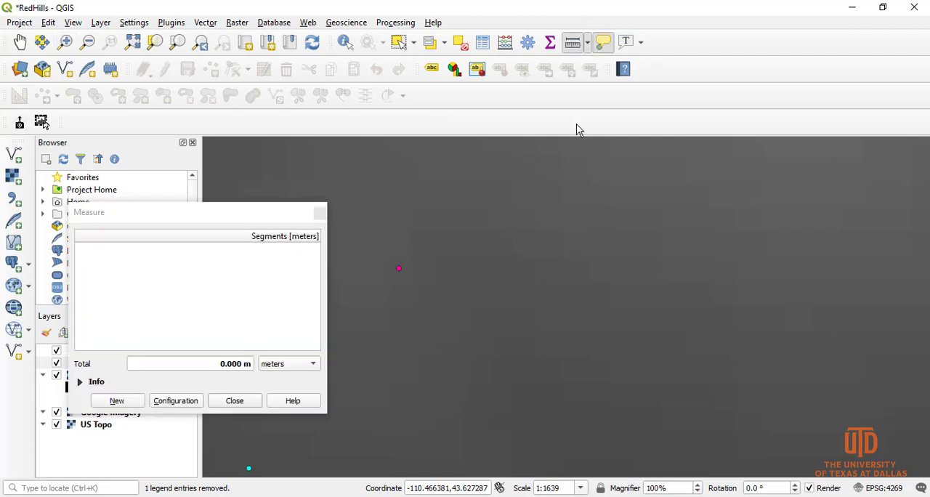
click(634, 193)
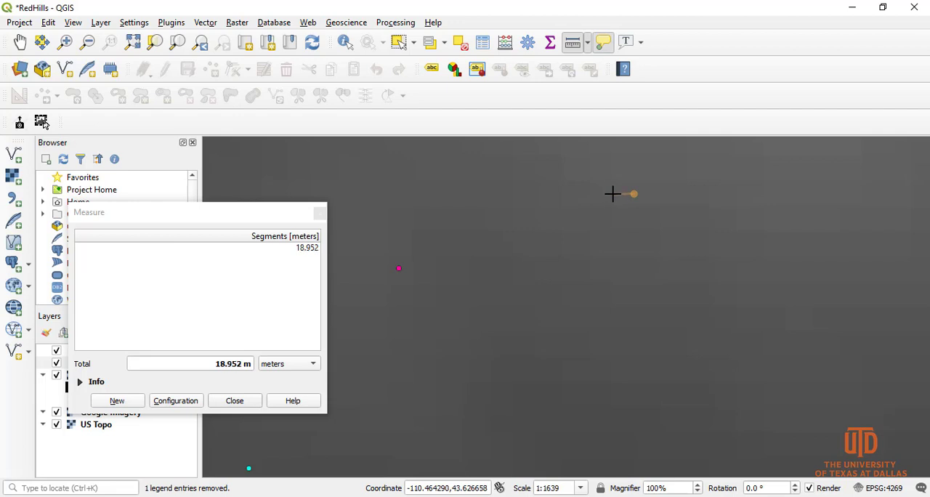
click(613, 193)
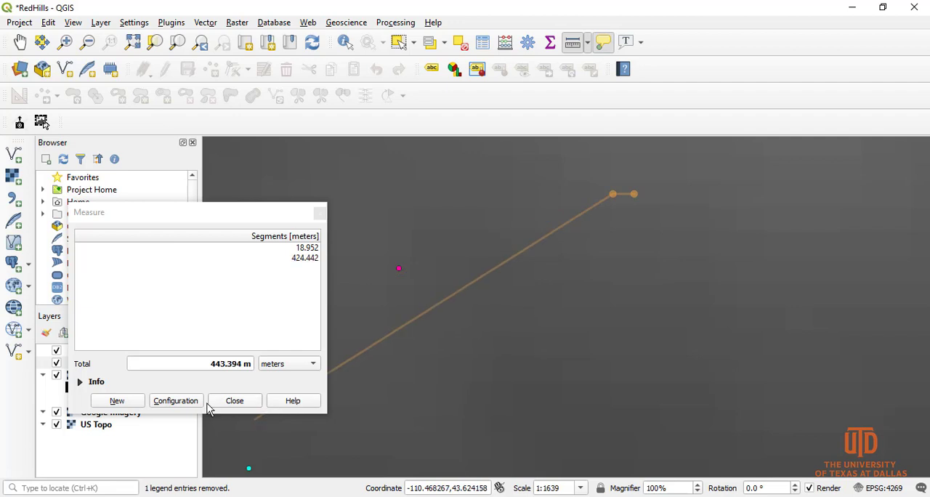
click(235, 401)
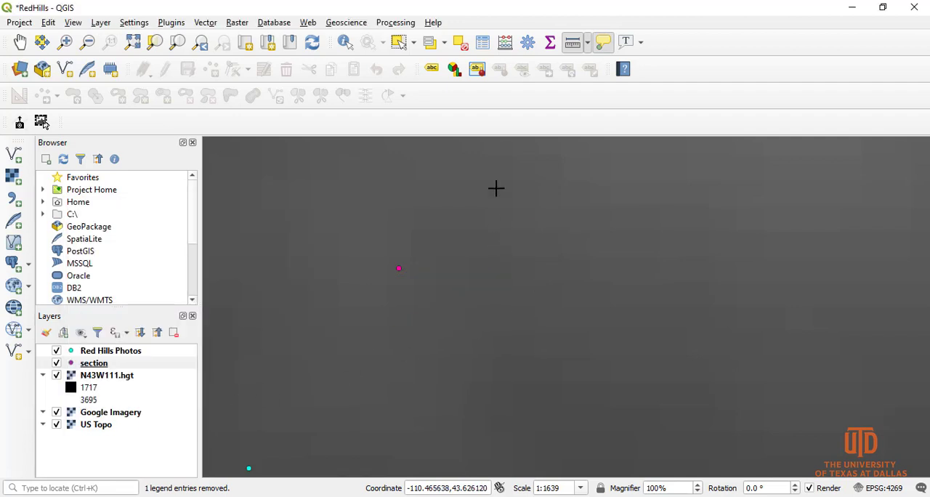
Step: Show both section points and the surrounding photo points together over the elevation raster
click(94, 42)
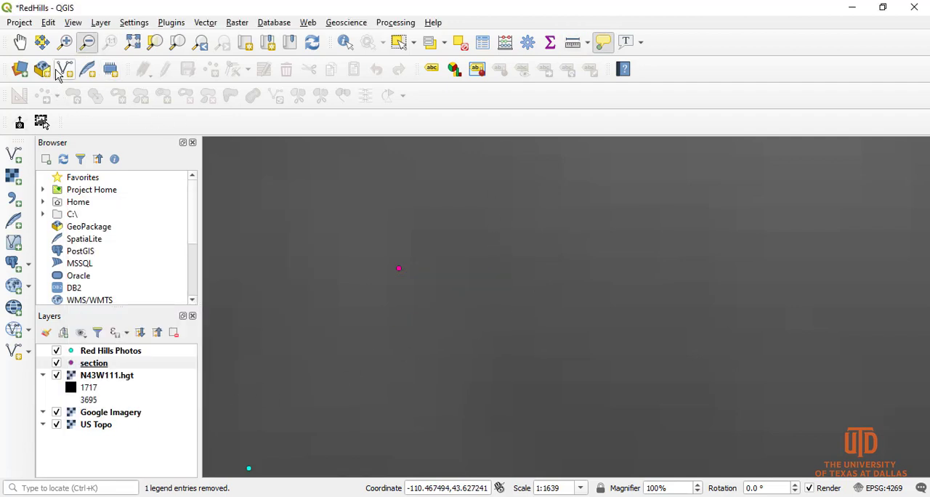
click(20, 41)
drag(382, 303, 539, 274)
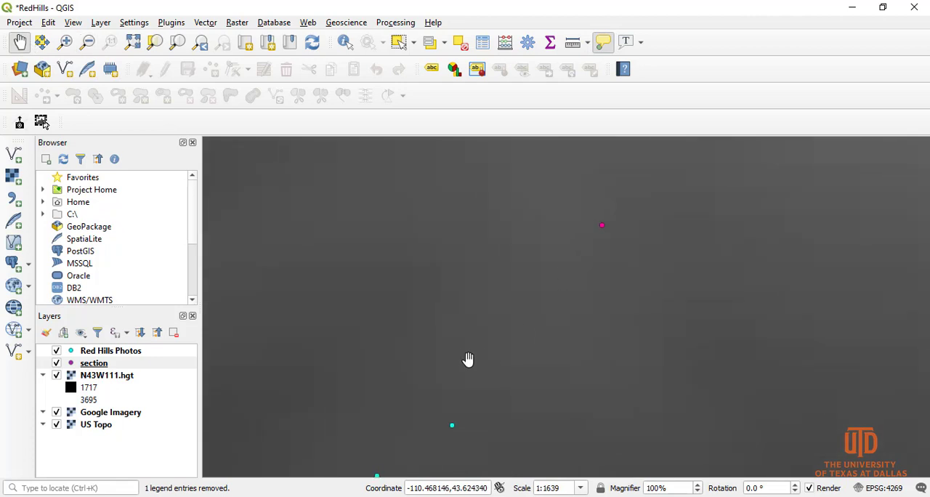
drag(467, 359, 585, 295)
scroll(483, 363, down, 1)
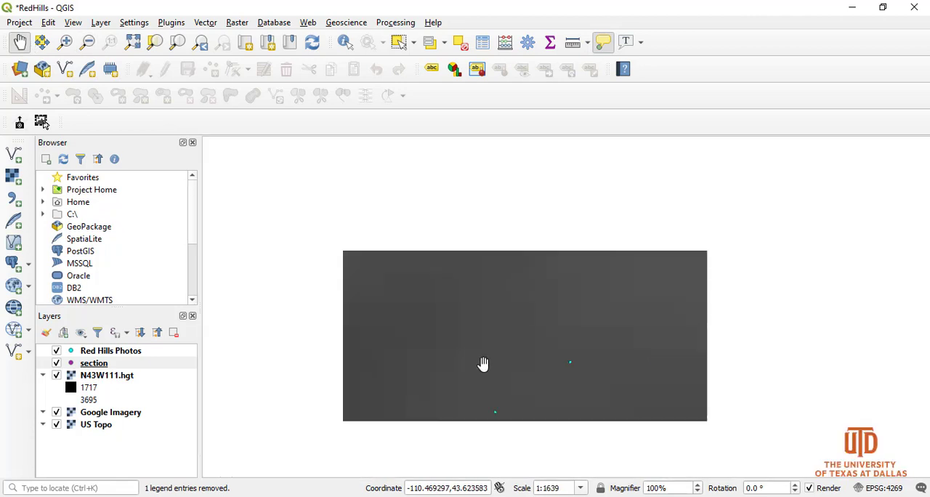
drag(456, 370, 509, 316)
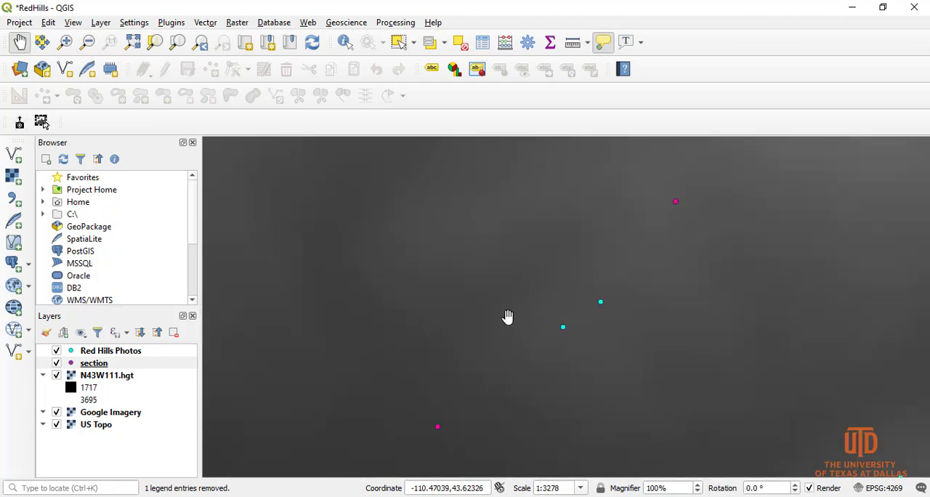
scroll(507, 317, down, 2)
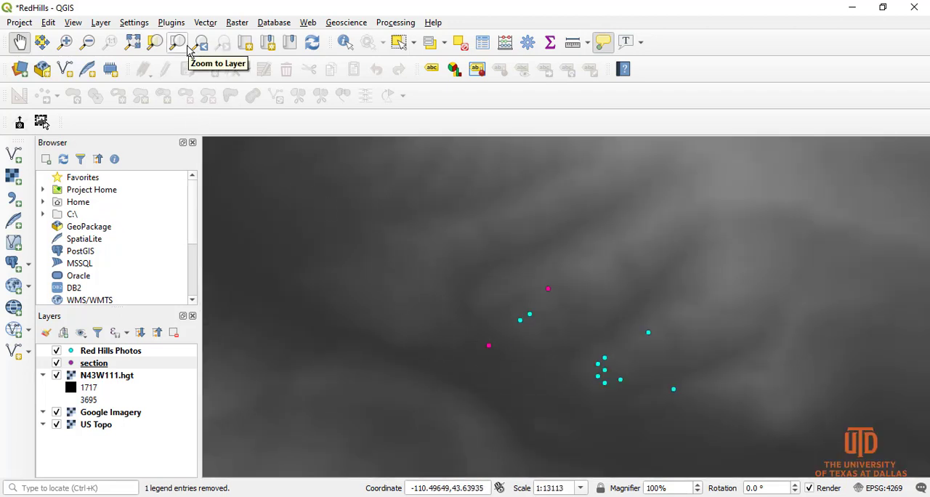
Step: Search the plugin repository for "profile", clear the search and close the plugin manager
click(172, 23)
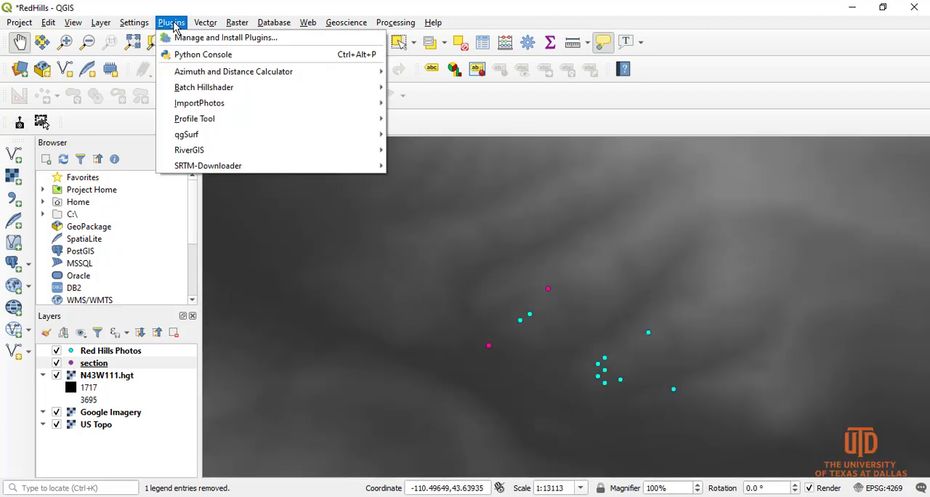
click(209, 40)
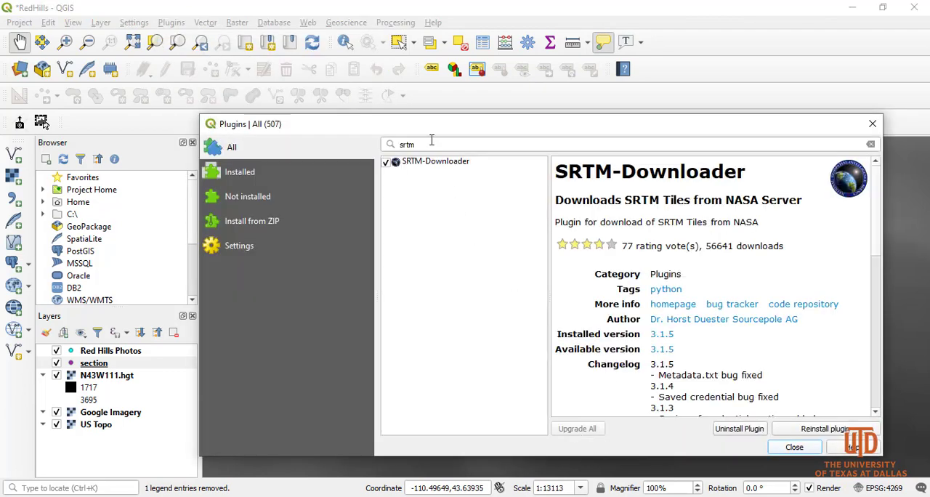
drag(432, 144, 399, 146)
key(BackSpace)
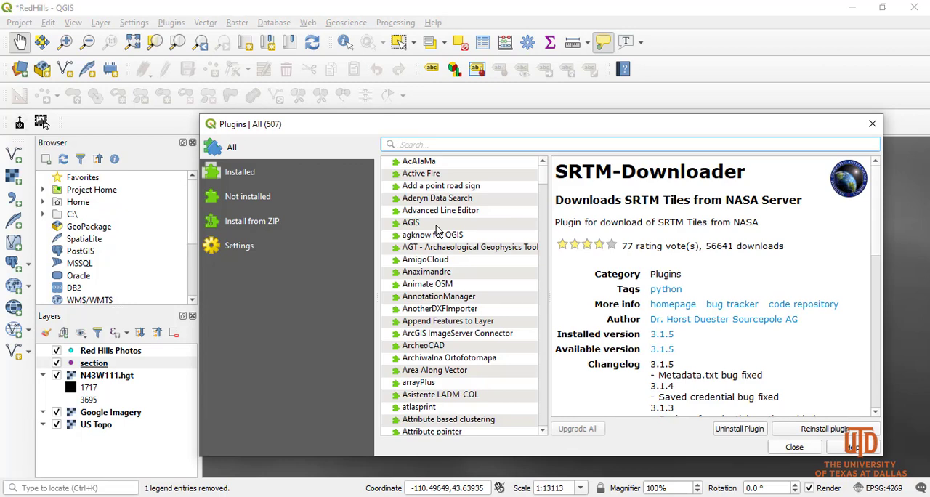
text(profile)
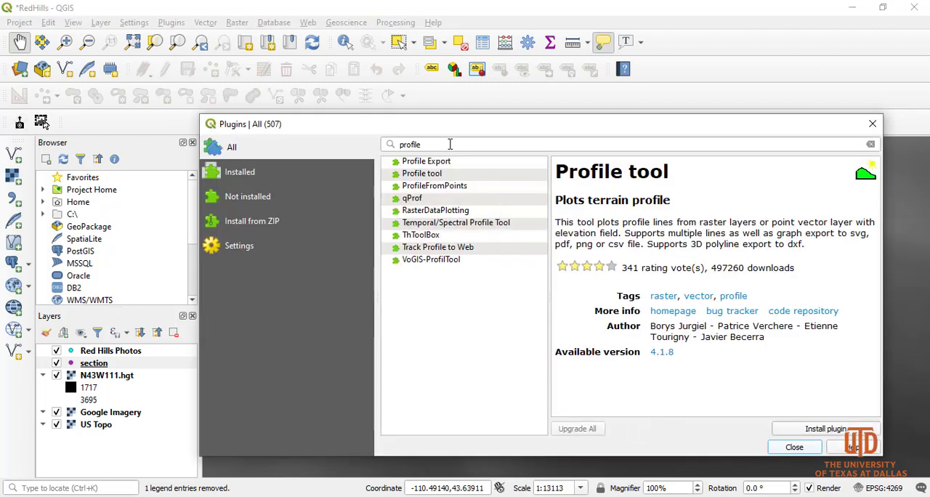
drag(450, 144, 341, 144)
key(BackSpace)
click(873, 124)
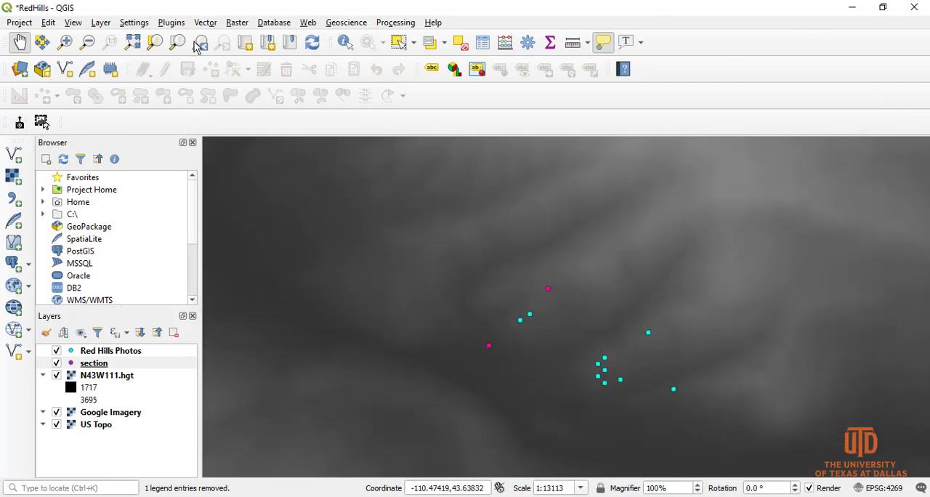
Step: Search all plugins in the plugin manager for "profile tool"
click(171, 23)
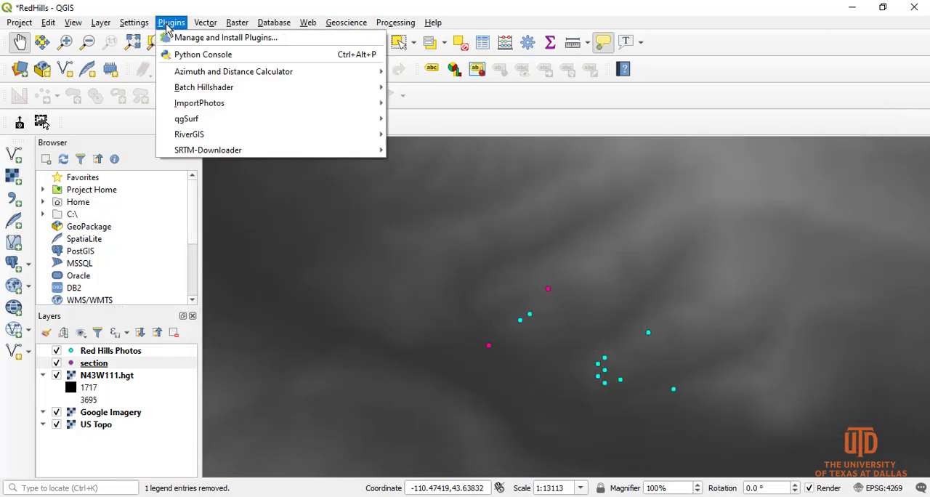
click(221, 39)
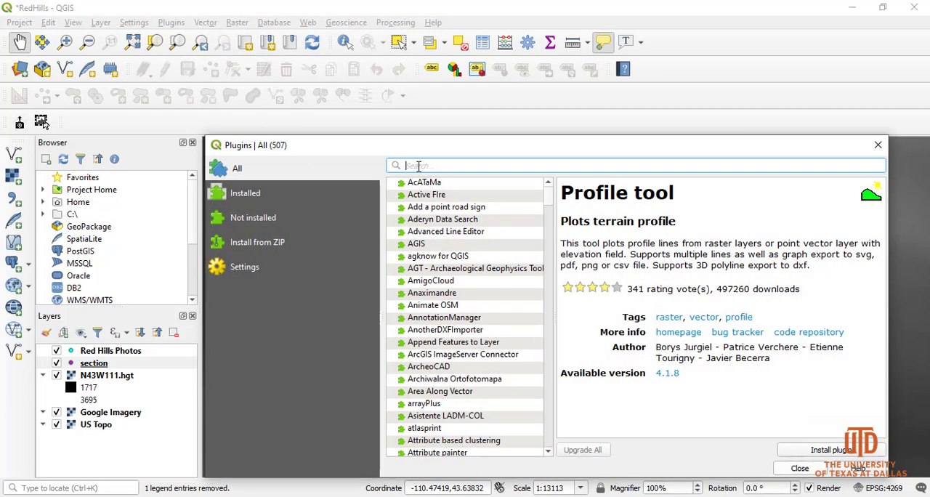
text(profile)
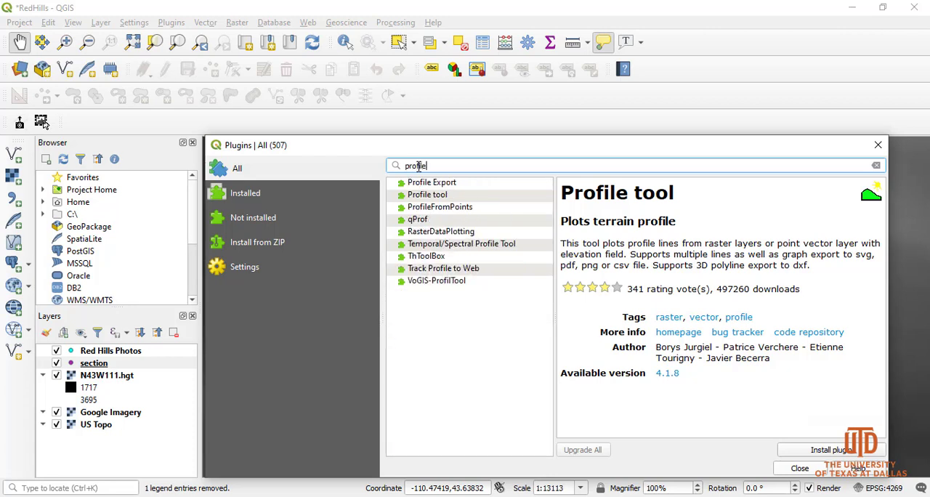
text(tool)
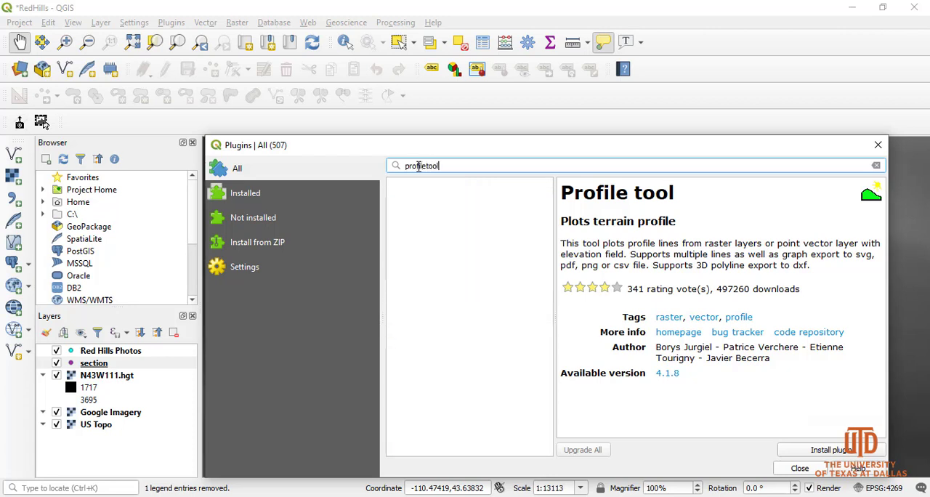
key(BackSpace)
key(BackSpace)
key(BackSpace)
key(BackSpace)
key(BackSpace)
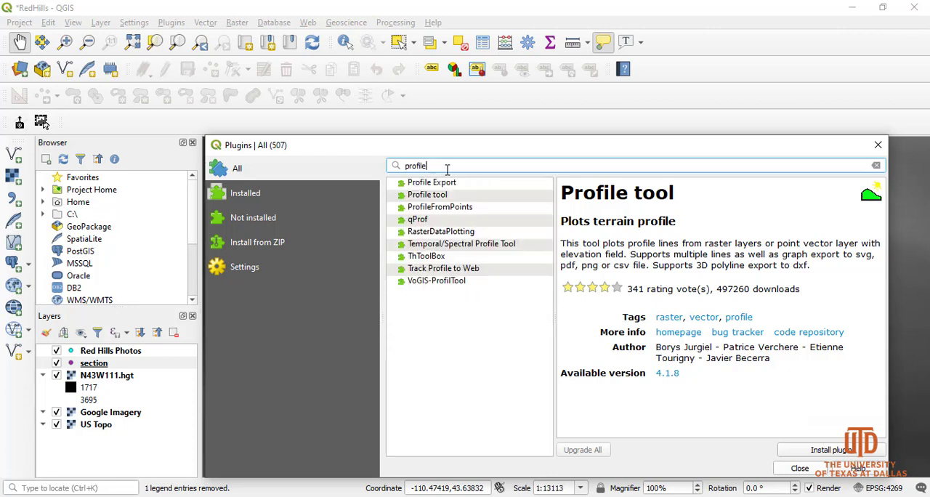
click(435, 196)
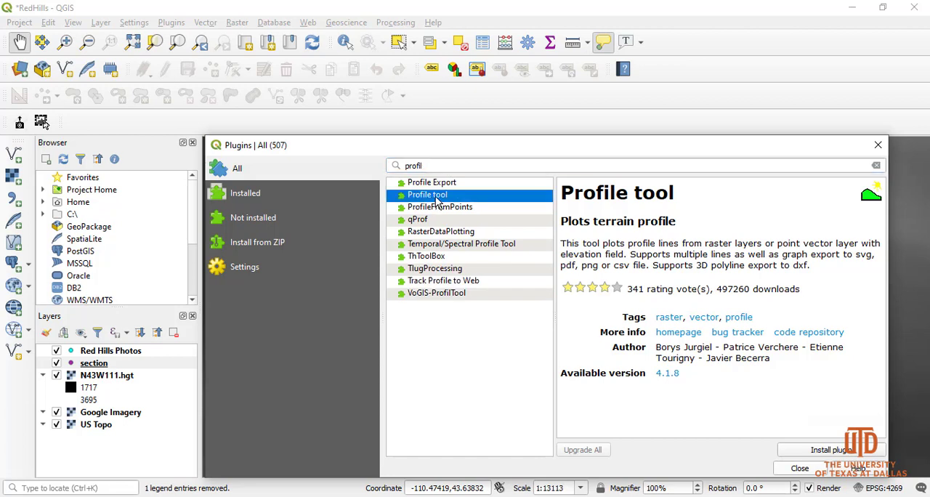
click(440, 167)
text(e)
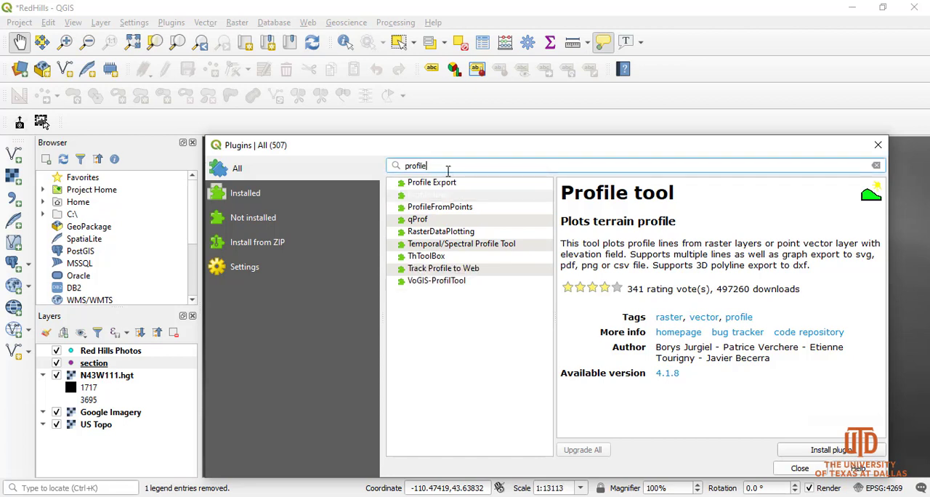
text( tool)
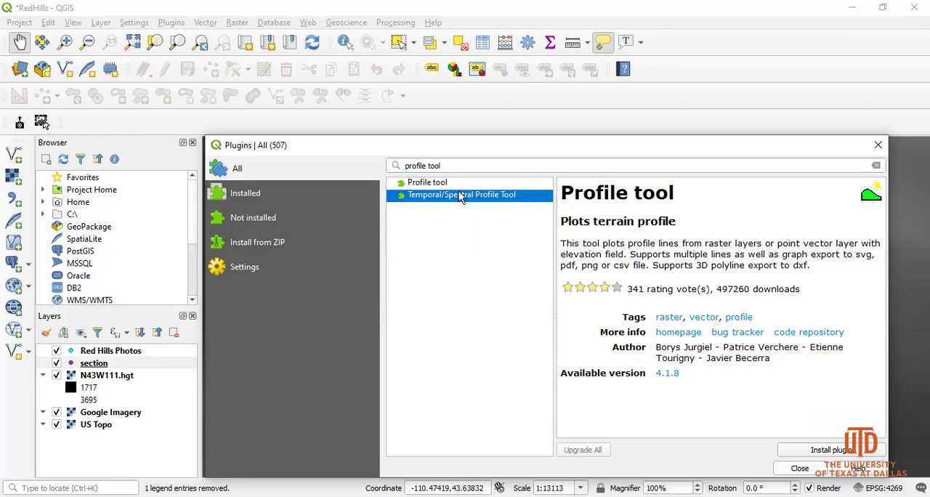
Step: Install the Profile tool plugin and close the plugin manager
click(430, 185)
click(829, 450)
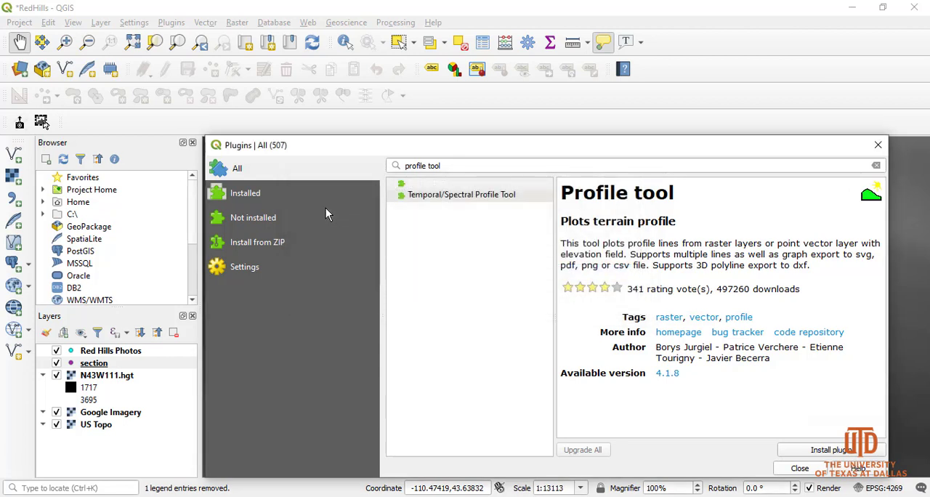
click(416, 209)
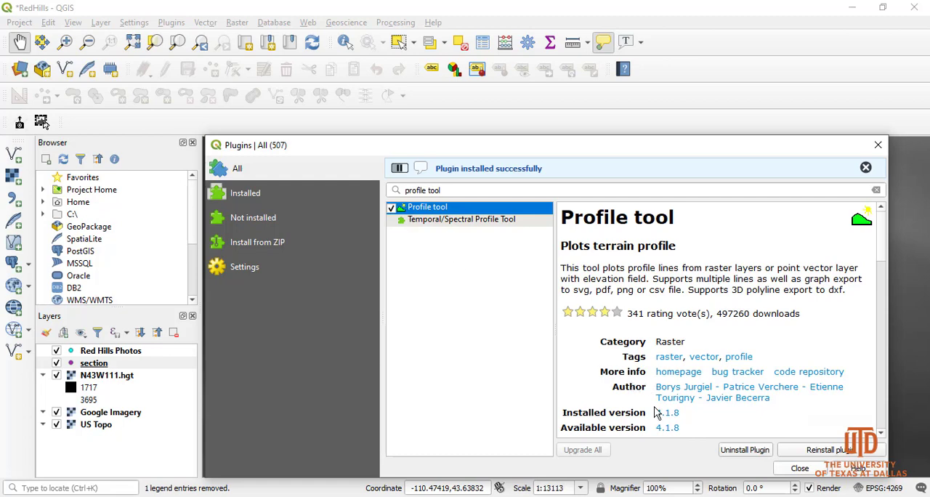
click(788, 471)
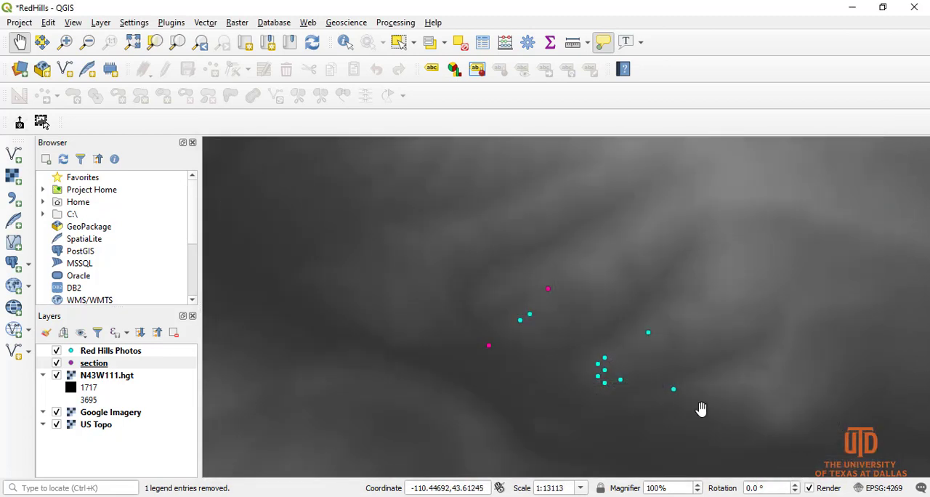
click(173, 23)
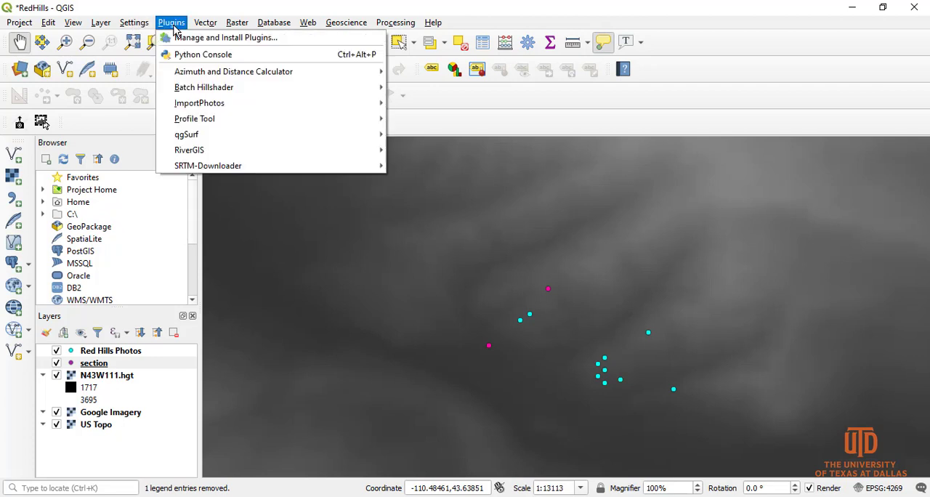
mouse_move(211, 119)
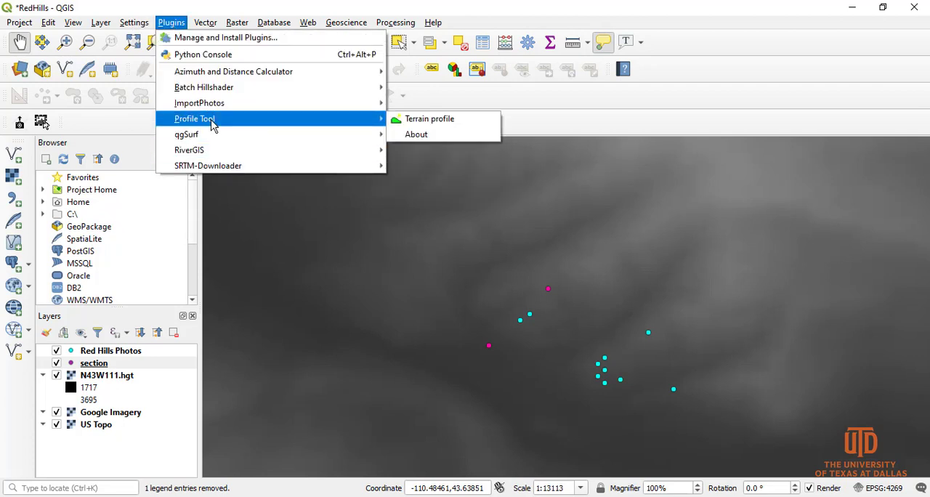
click(456, 122)
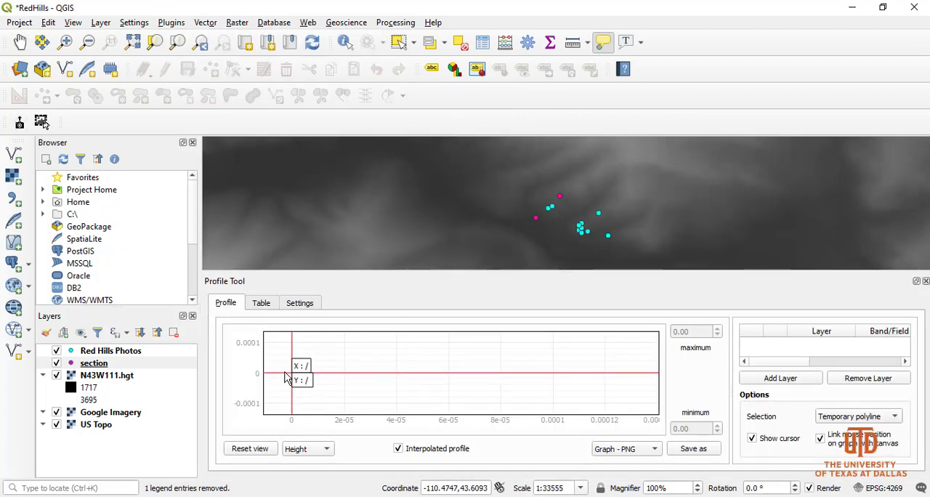
click(926, 280)
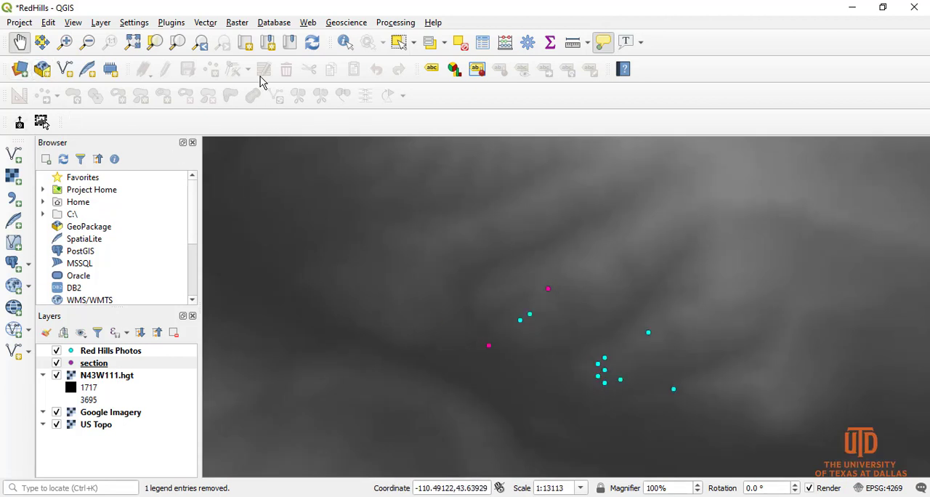
click(171, 23)
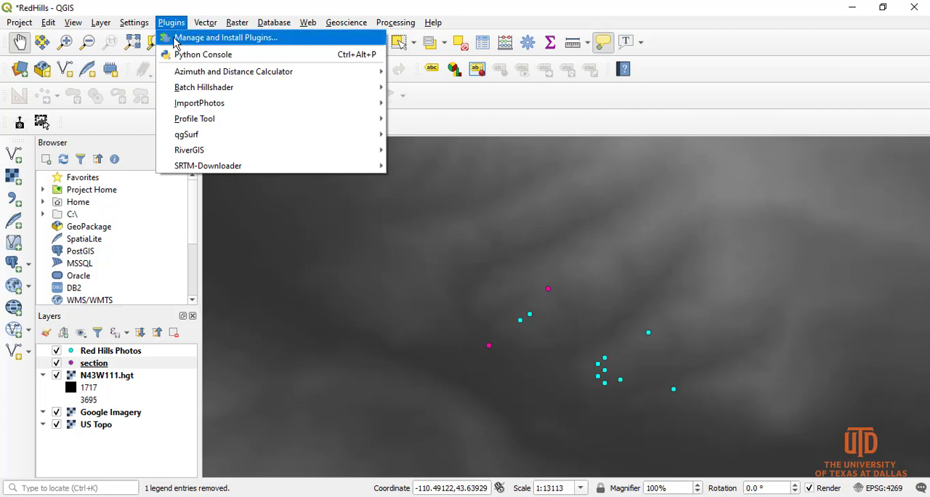
click(174, 40)
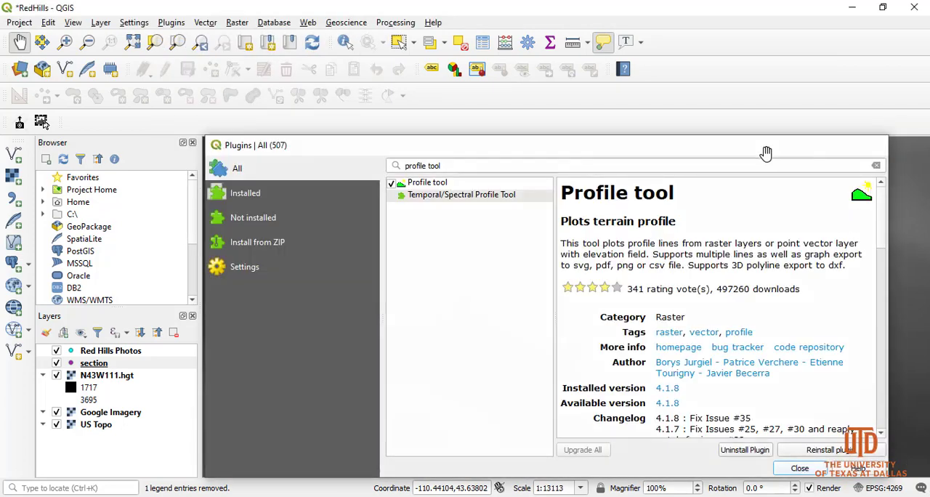
click(878, 145)
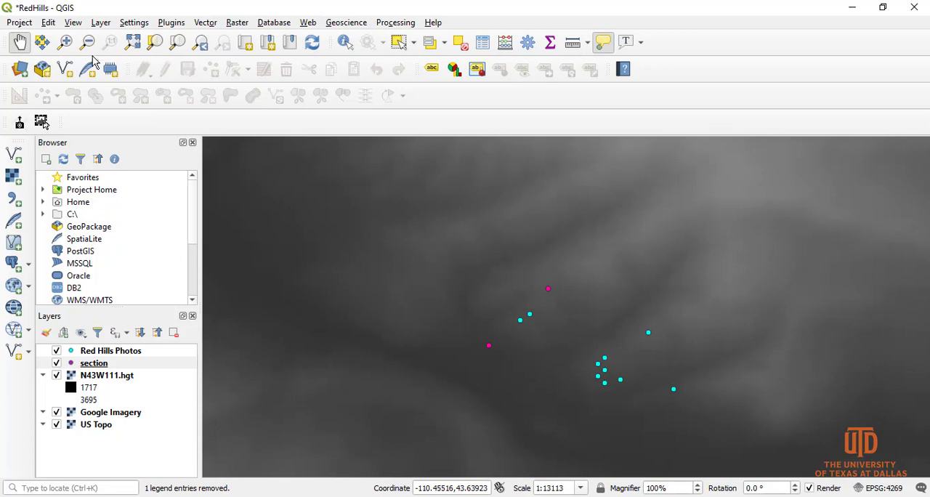
Step: Open the Terrain profile tool in a taller panel, with the N43W111.hgt raster as the active layer
click(169, 23)
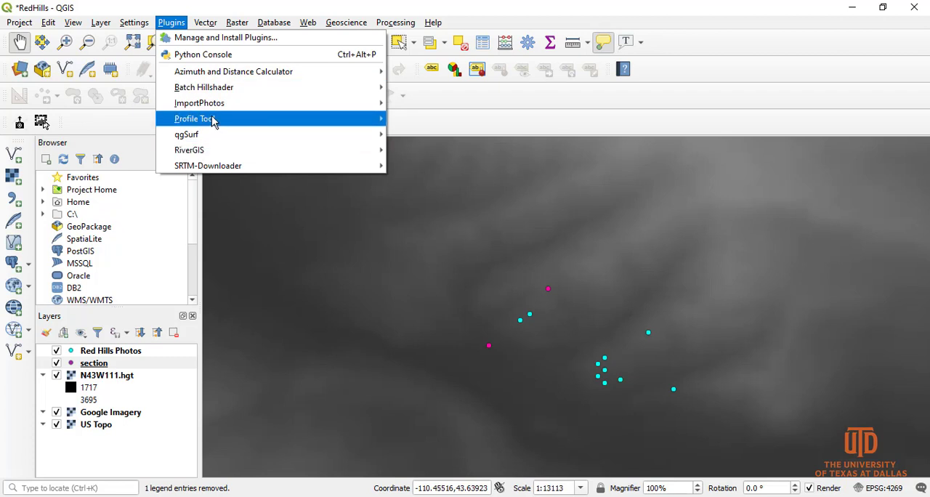
mouse_move(211, 120)
click(425, 119)
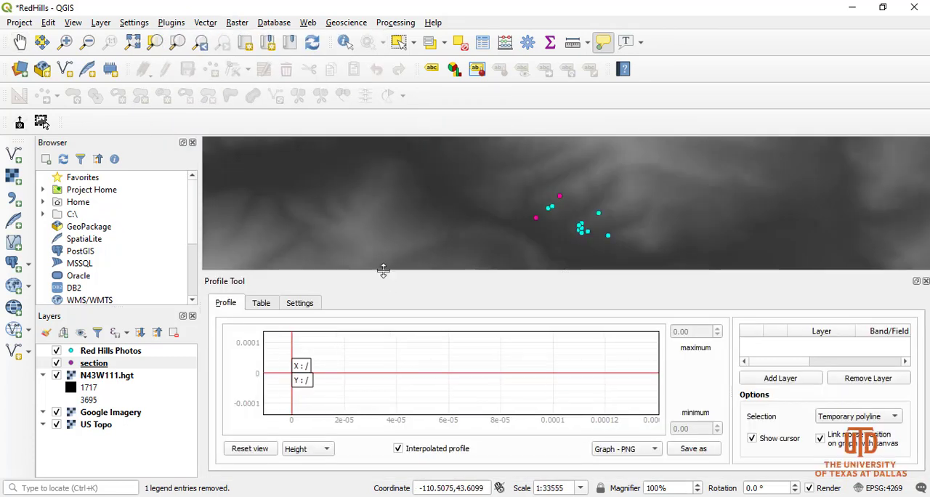
drag(384, 266, 383, 232)
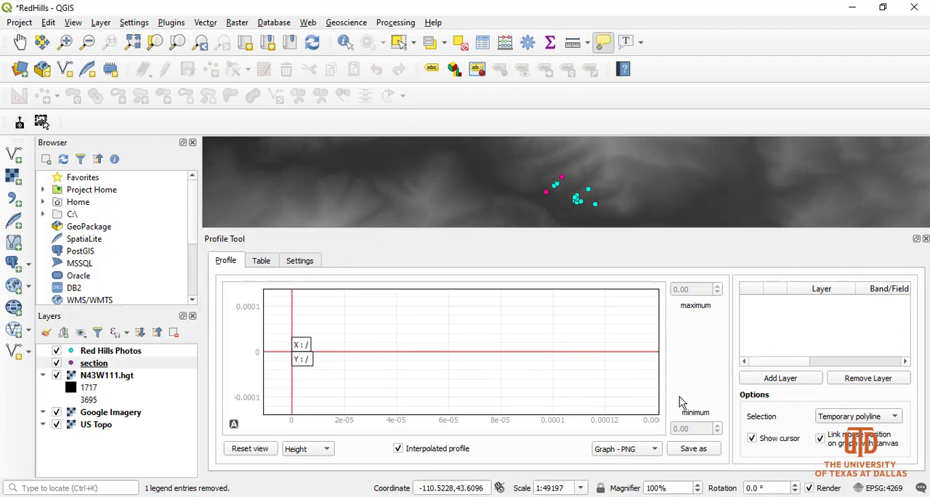
click(107, 377)
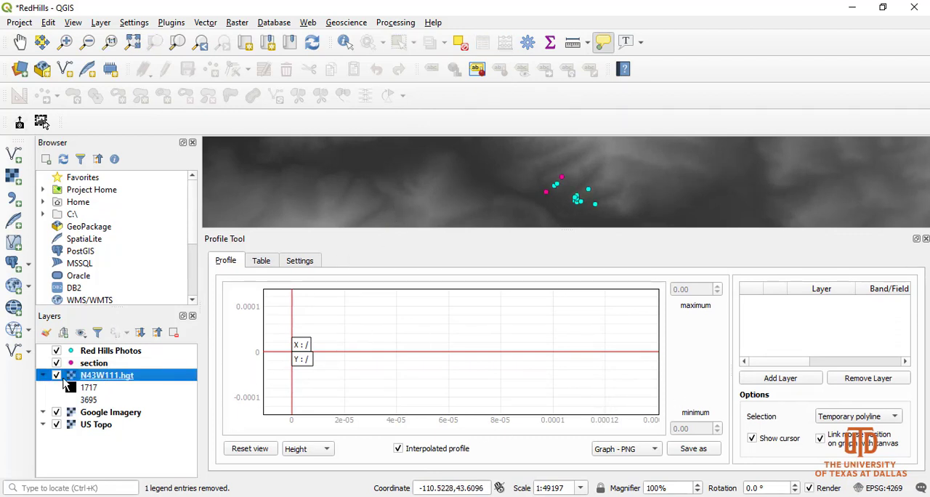
click(57, 376)
double_click(71, 376)
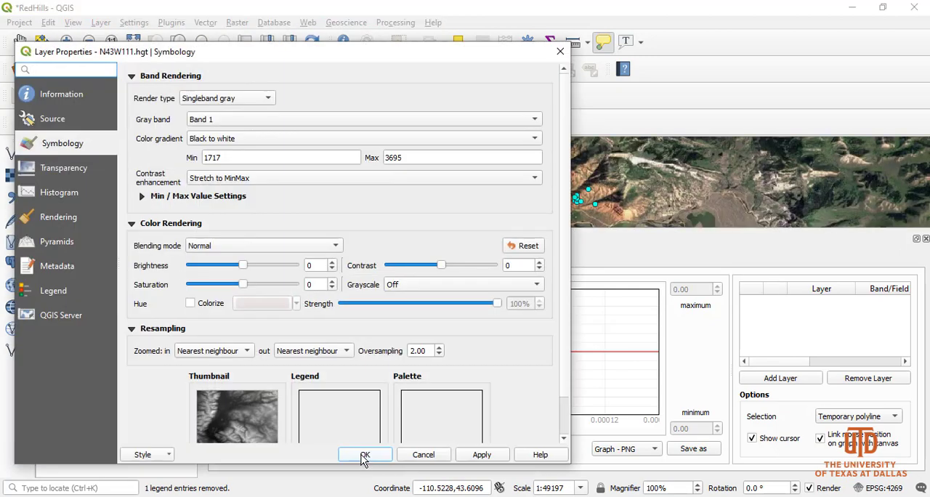
click(420, 453)
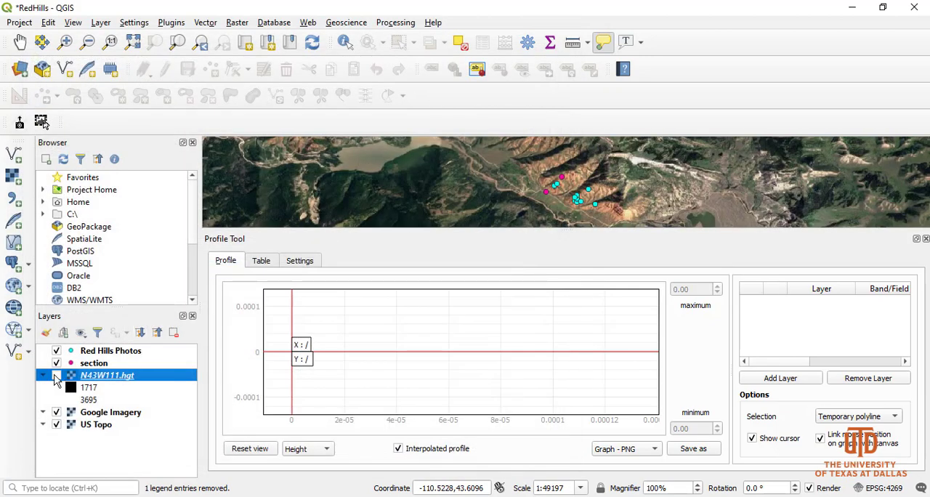
click(56, 376)
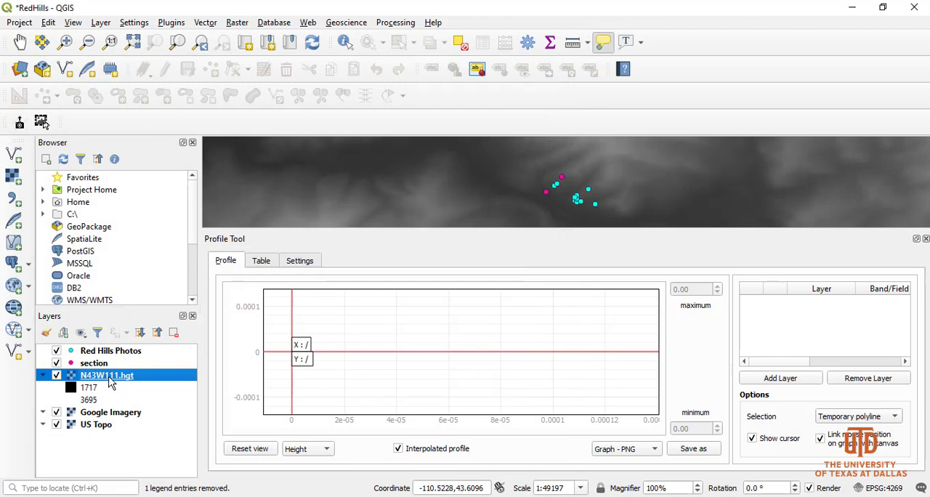
Step: Add the N43W111.hgt raster to the profile and plot the terrain along a line from the southwestern to the northeastern section point
click(779, 381)
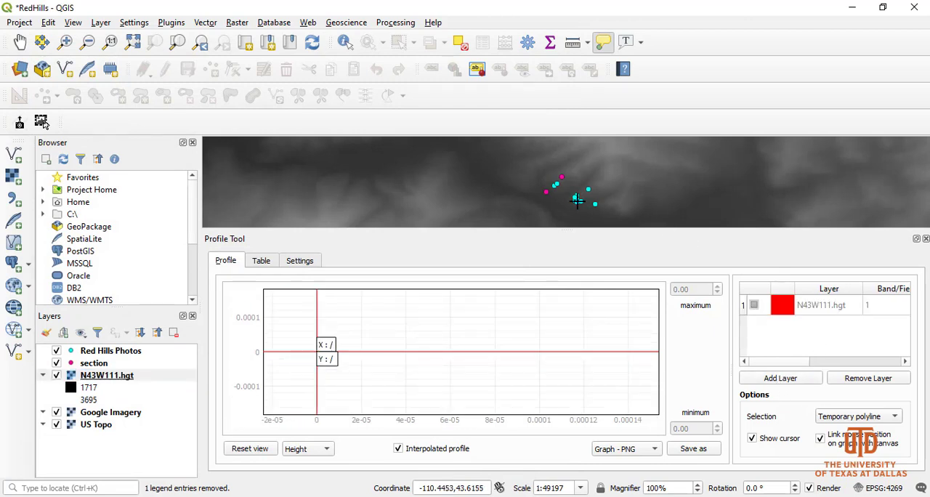
drag(544, 230, 553, 308)
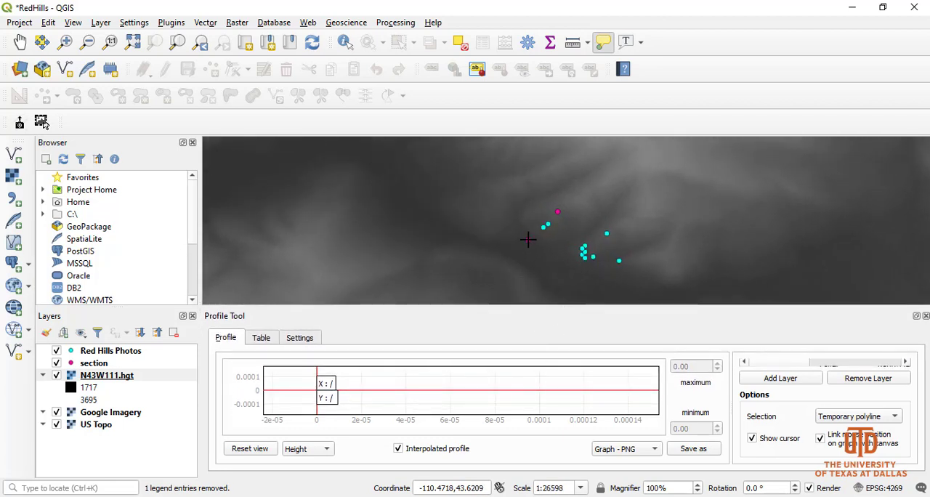
click(529, 239)
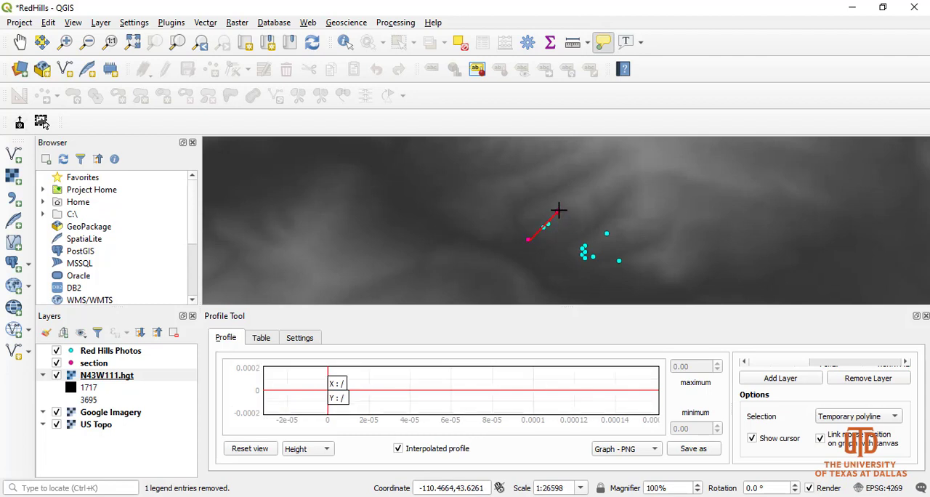
double_click(559, 211)
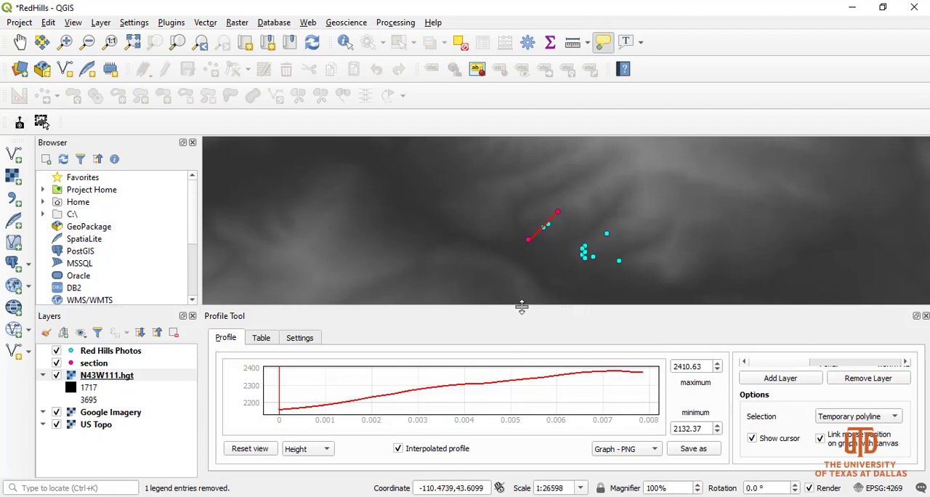
Step: Enlarge the profile graph to examine the terrain curve and the available export formats
drag(520, 307, 528, 189)
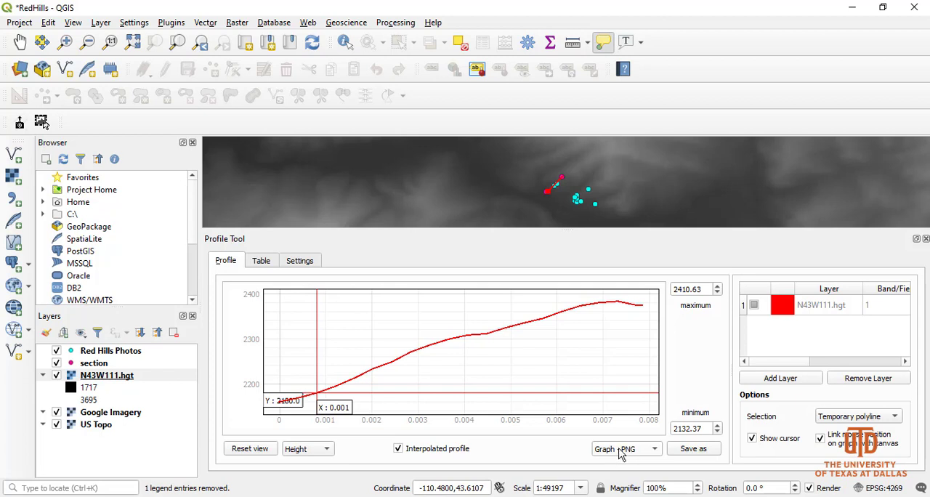
click(654, 448)
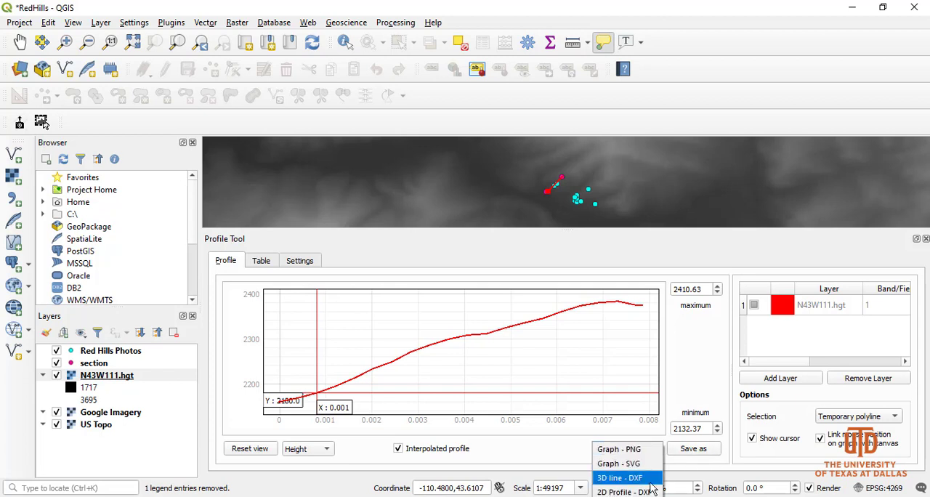
click(691, 378)
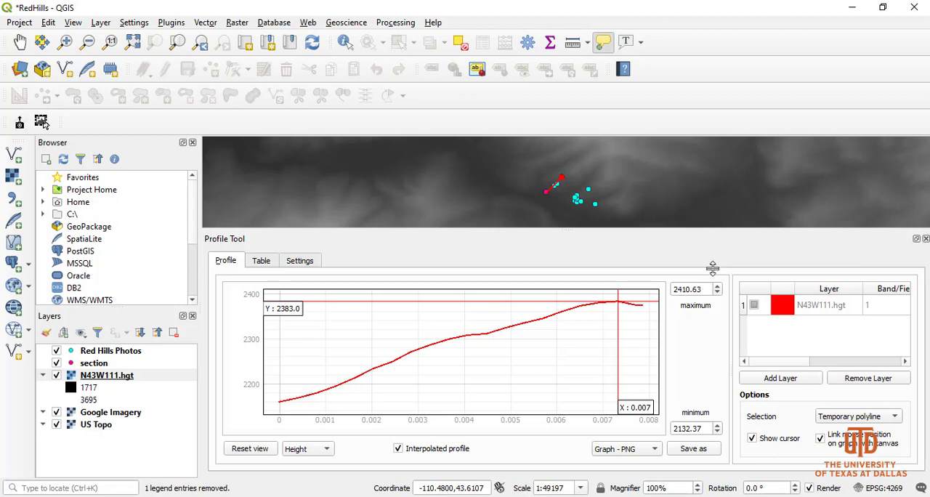
Step: Close the Profile Tool and return to the full map view around the section points
drag(713, 268, 716, 347)
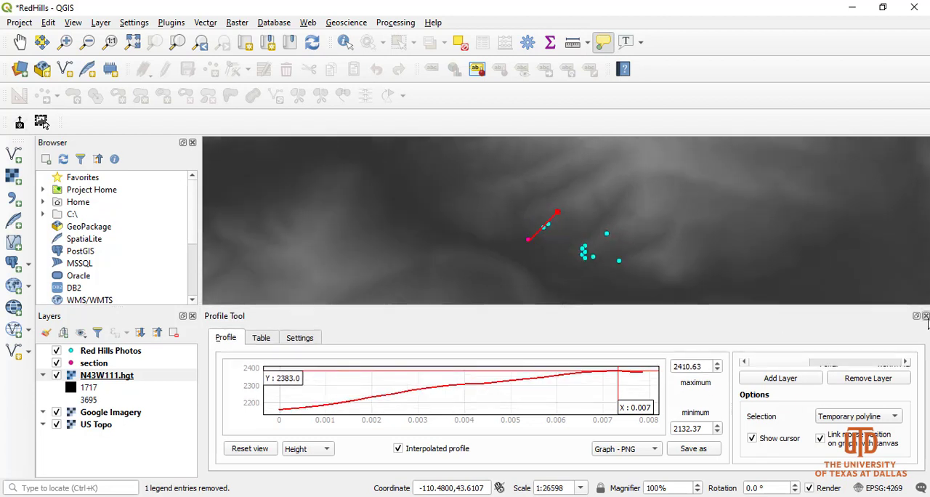
click(925, 316)
scroll(560, 325, up, 1)
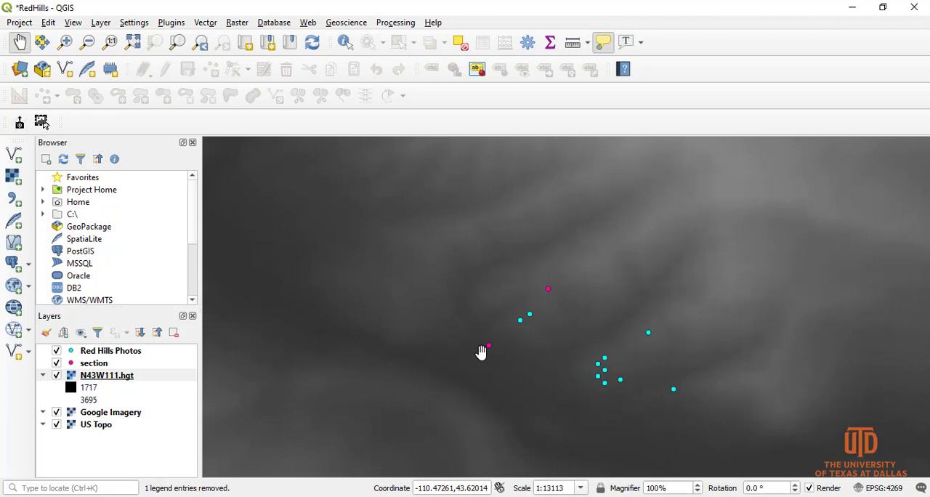